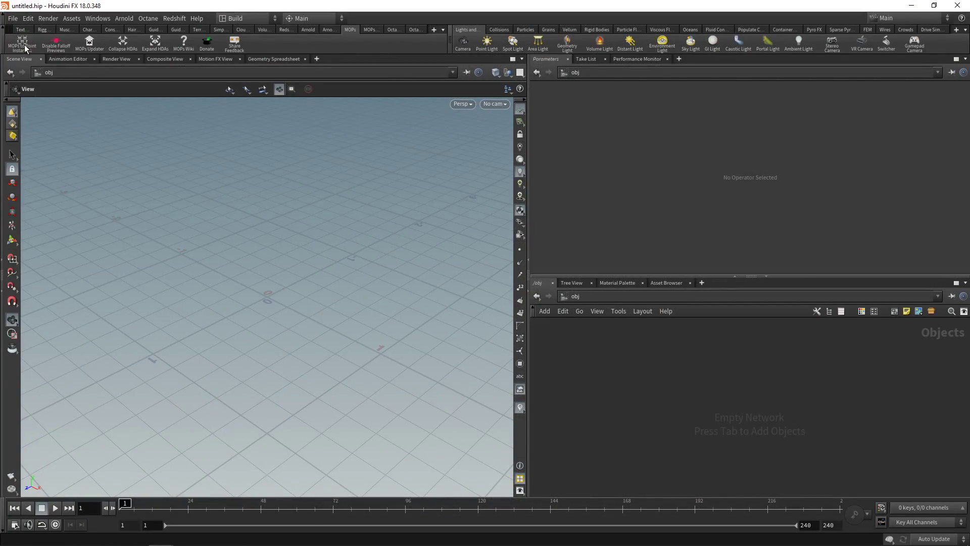
# Step: Place a Geometry node named geo1 in /obj and enter its empty network
pyautogui.click(372, 30)
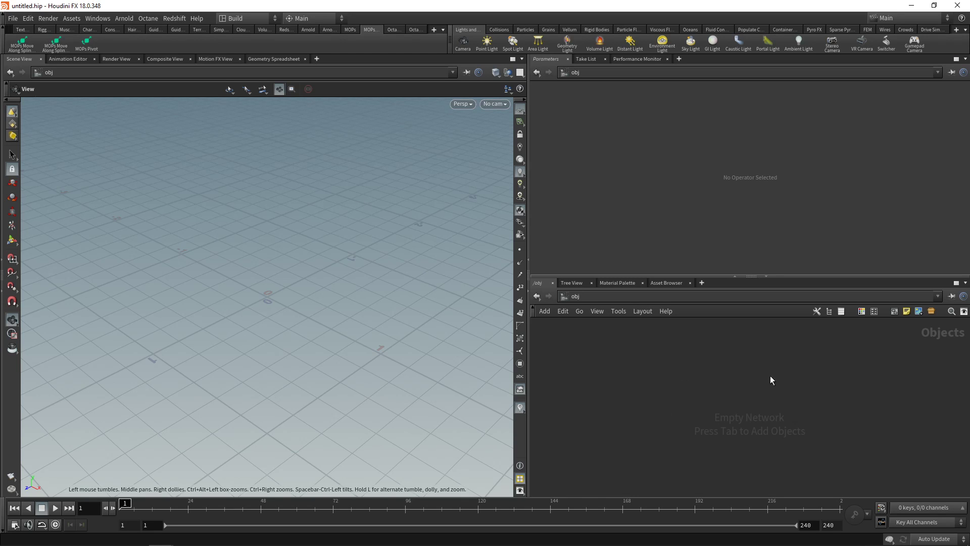
pyautogui.press('Tab')
pyautogui.press('Escape')
pyautogui.click(706, 422)
pyautogui.press('Return')
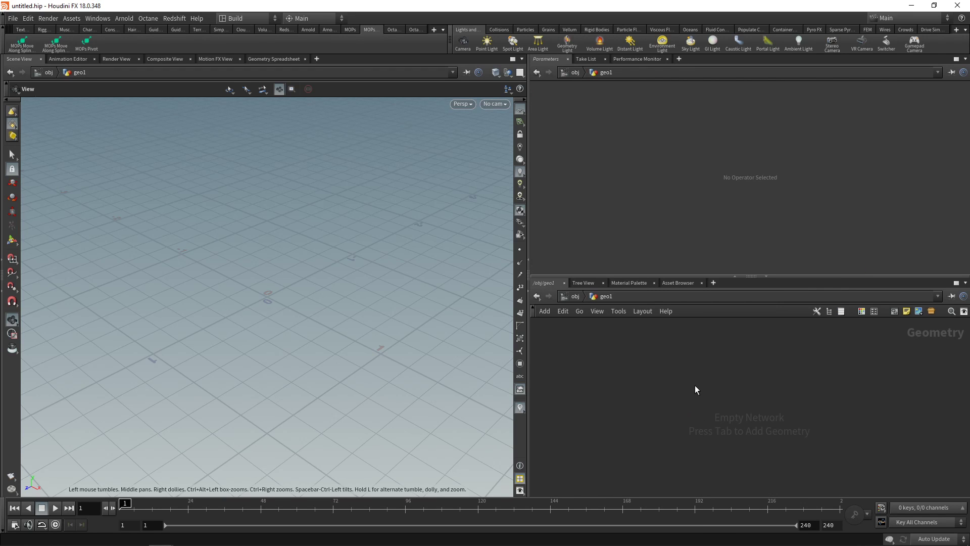
# Step: Add a MOPs Instancer node via 'insta' and position it lower in the network
pyautogui.press('Tab')
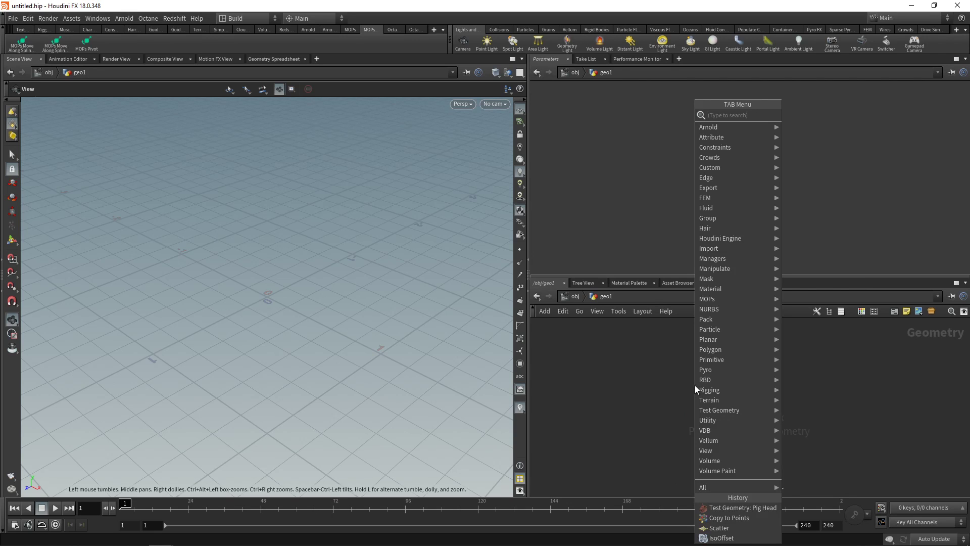
pyautogui.write('insta')
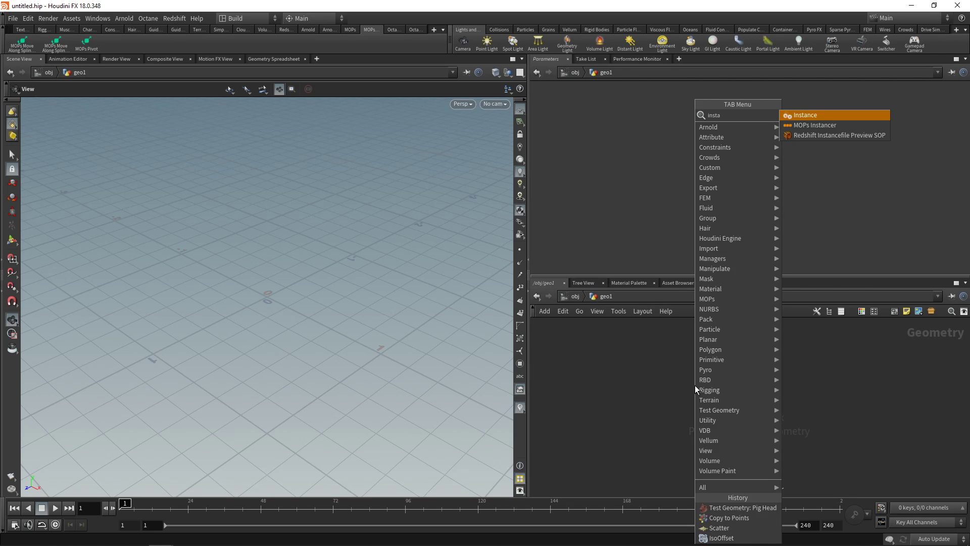
pyautogui.press('Down')
pyautogui.press('Return')
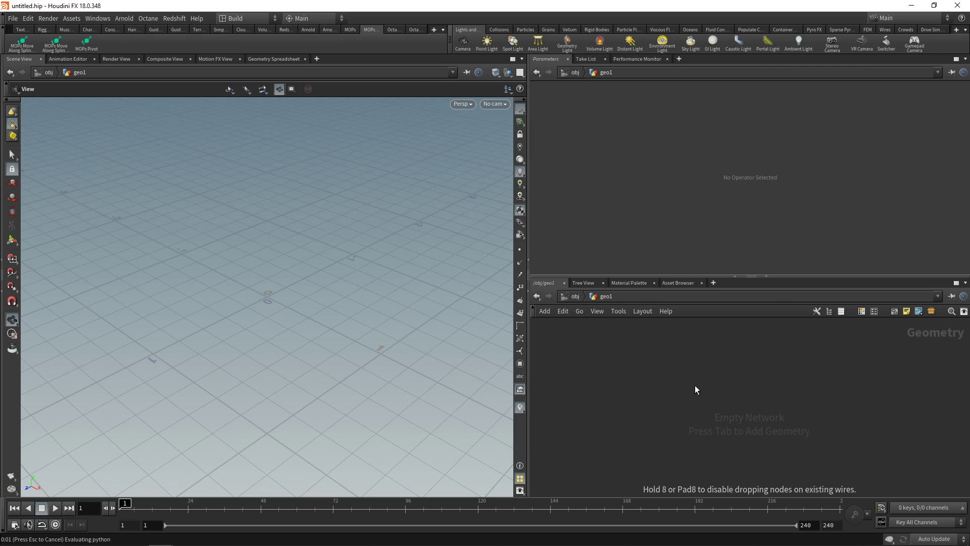
pyautogui.click(695, 385)
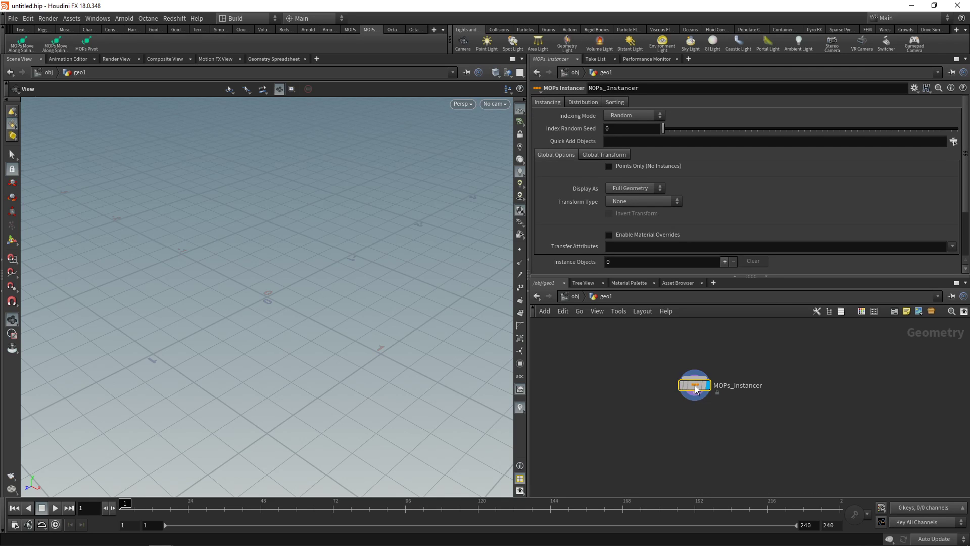
pyautogui.moveTo(695, 387); pyautogui.dragTo(702, 415)
# Step: Add a Test Geometry: Pig Head node and bring up its Difficulty choices
pyautogui.press('Tab')
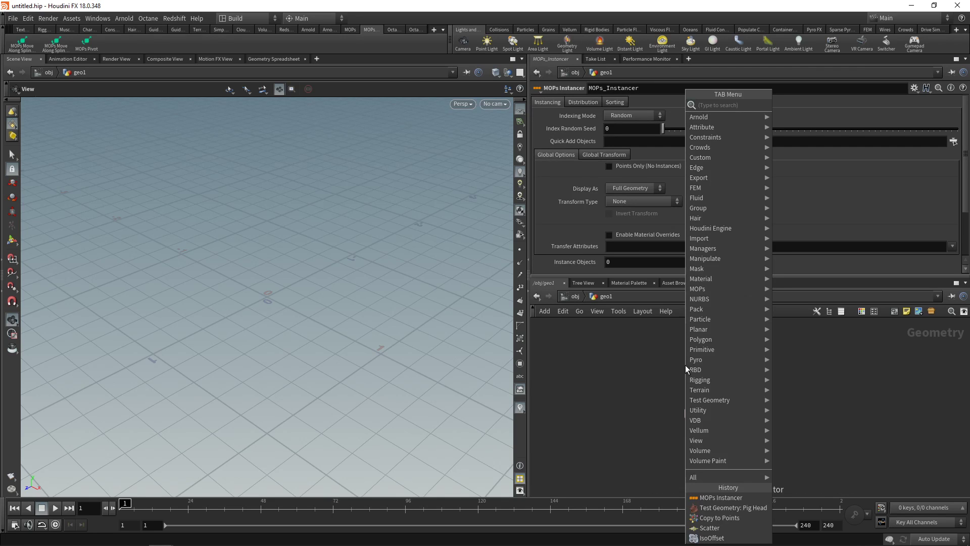
pyautogui.write('pig')
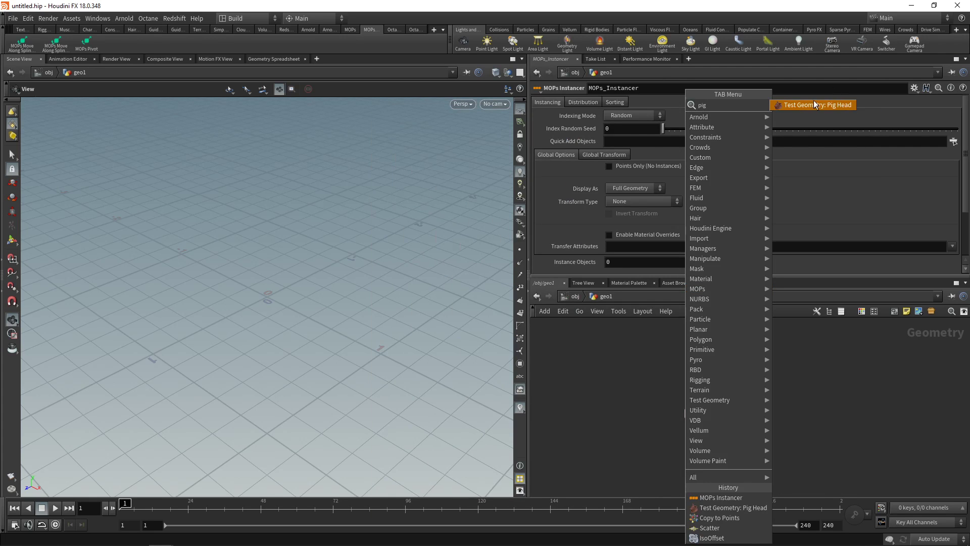
pyautogui.click(814, 104)
pyautogui.click(625, 365)
pyautogui.click(609, 140)
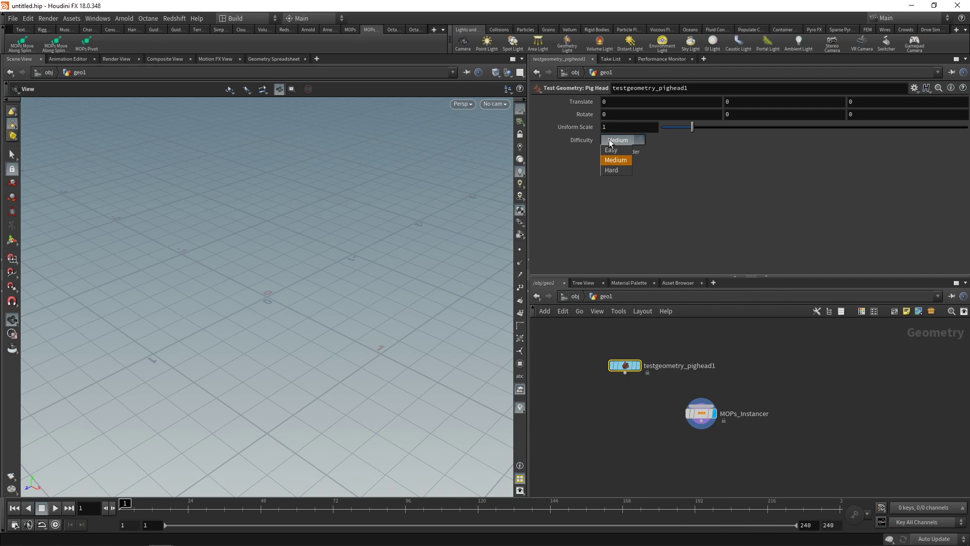
# Step: Set the pig head to Easy and wire it and a new Platonic Solids node into MOPs_Instancer
pyautogui.click(612, 150)
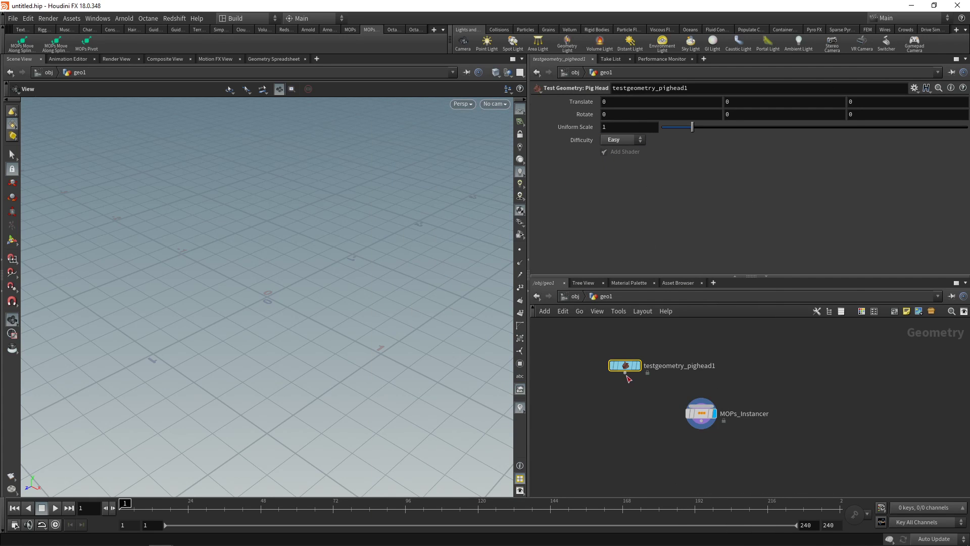
pyautogui.moveTo(625, 373); pyautogui.dragTo(701, 399)
pyautogui.press('Tab')
pyautogui.write('pla')
pyautogui.click(891, 135)
pyautogui.click(758, 360)
pyautogui.moveTo(758, 368); pyautogui.dragTo(708, 405)
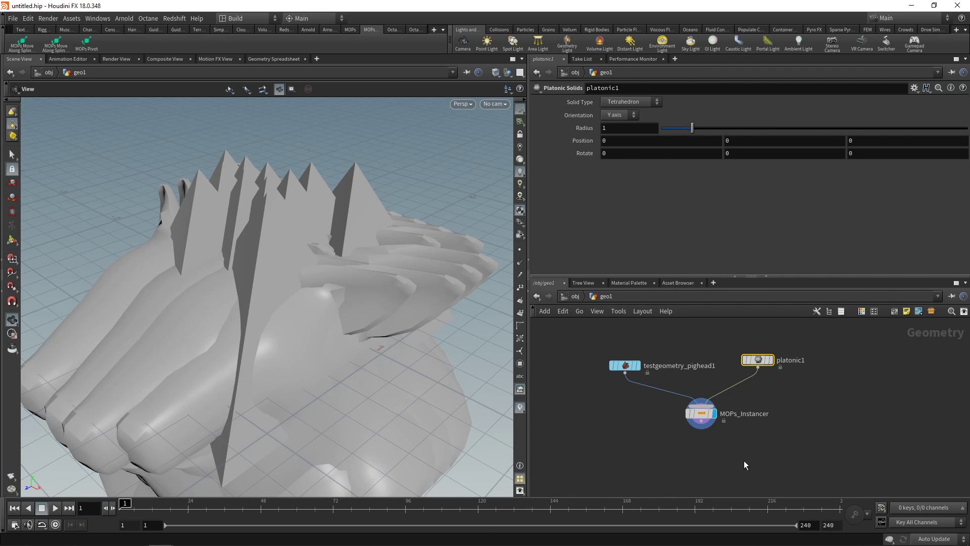
# Step: Set the instancer's grid distribution to Fixed Number with Distance 2, then zoom out to view it
pyautogui.click(702, 414)
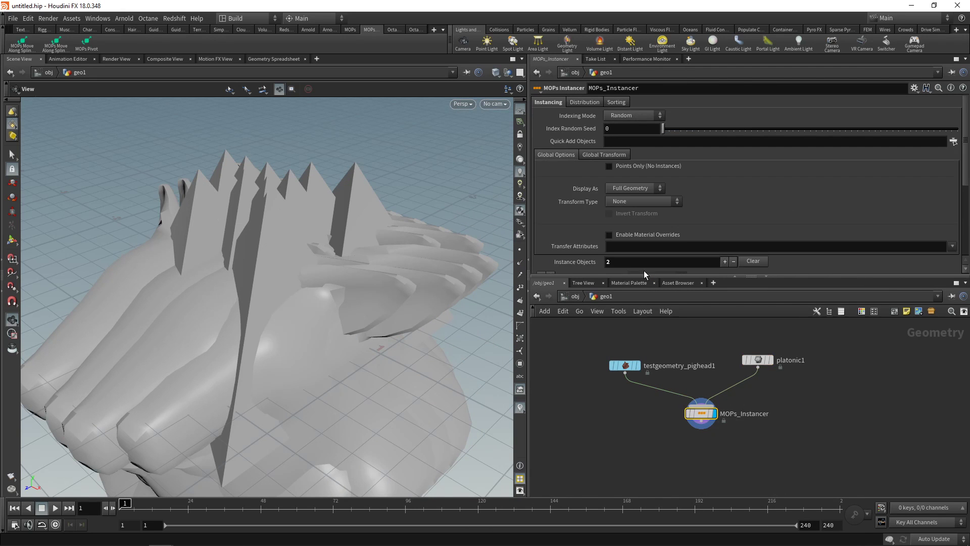
pyautogui.moveTo(678, 277); pyautogui.dragTo(681, 338)
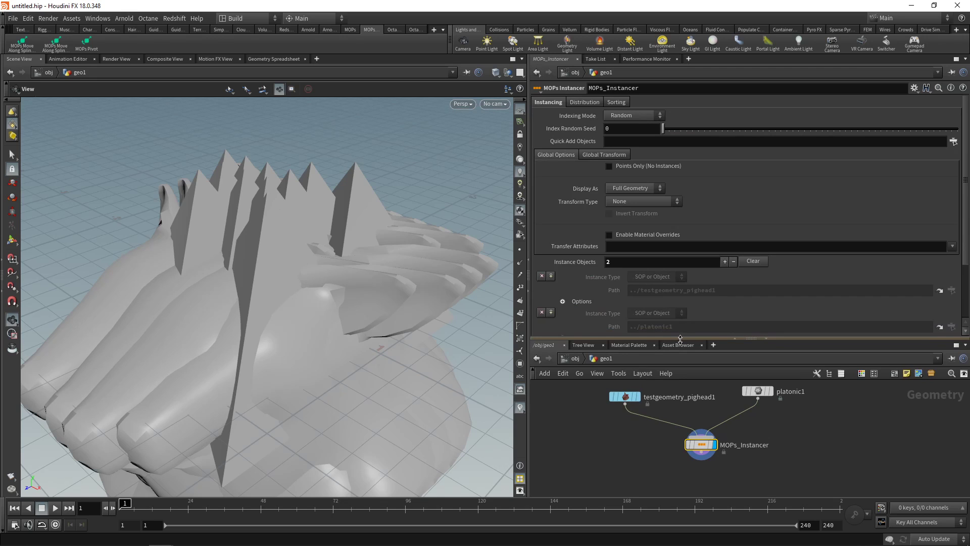
pyautogui.click(587, 102)
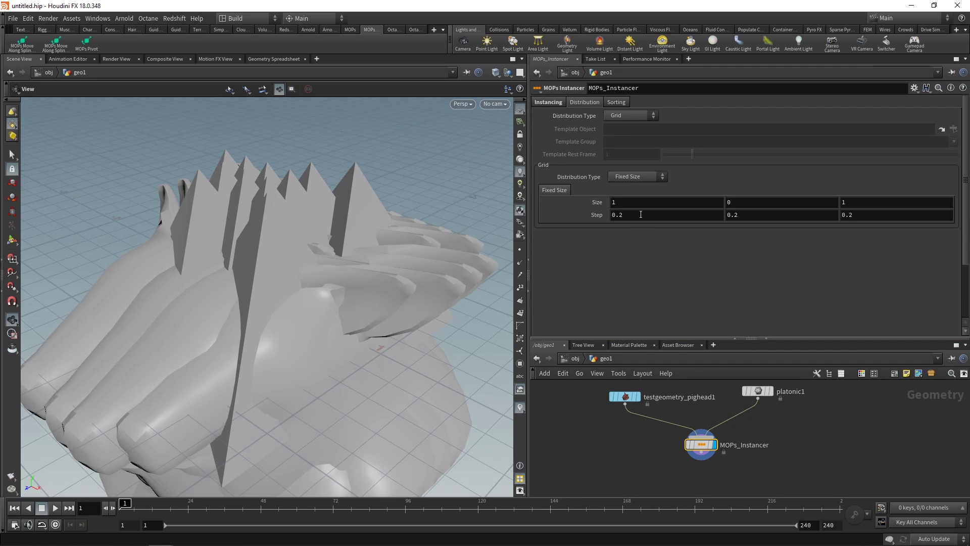
pyautogui.click(638, 176)
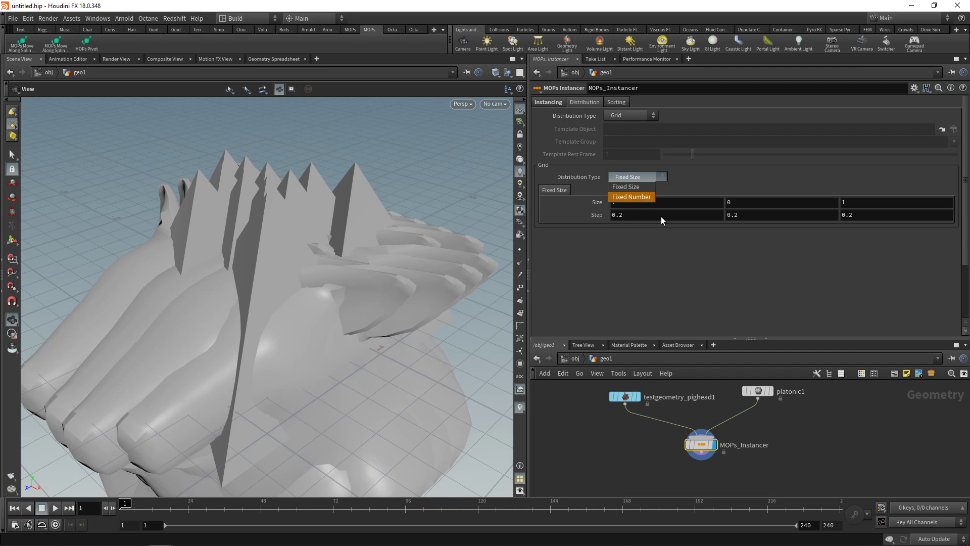
pyautogui.click(639, 198)
pyautogui.moveTo(638, 240); pyautogui.dragTo(723, 242, button='middle')
pyautogui.press('Return')
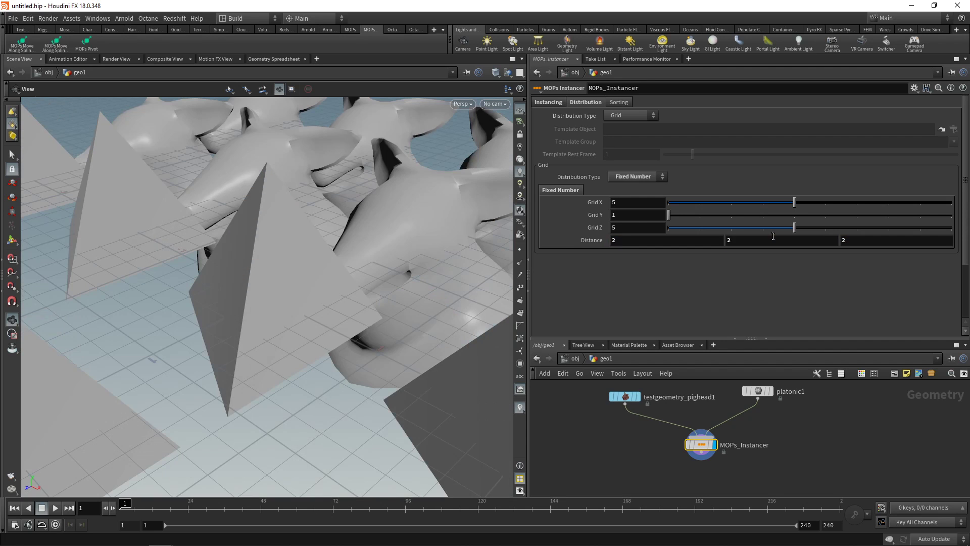
pyautogui.scroll(-5, 311, 214)
pyautogui.moveTo(261, 271); pyautogui.dragTo(314, 236)
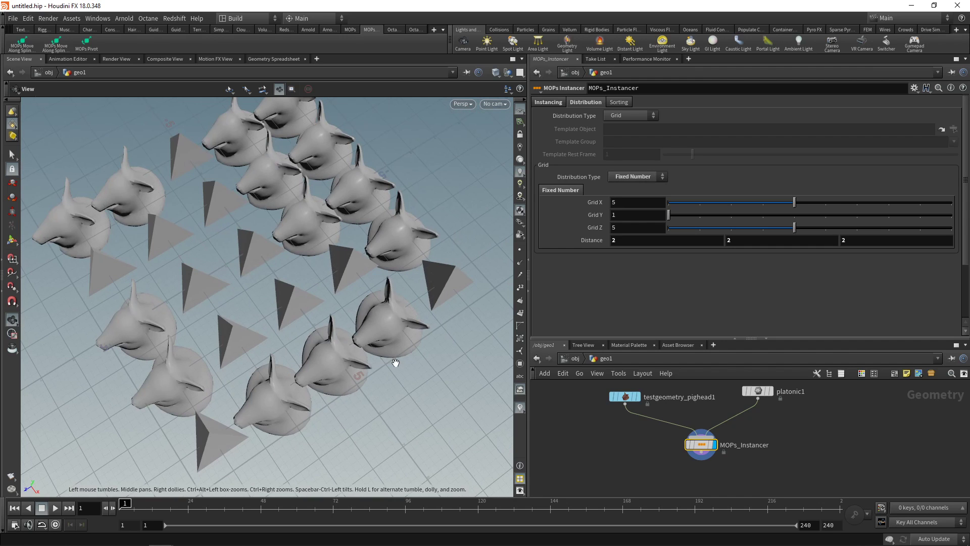
# Step: Switch the grid type to Fixed Size and delete the pig head and platonic nodes
pyautogui.click(638, 177)
pyautogui.click(635, 188)
pyautogui.scroll(3, 227, 343)
pyautogui.moveTo(703, 400); pyautogui.dragTo(600, 391)
pyautogui.press('Delete')
# Step: Add a Box node with Size Z 0.1 and Uniform Scale 0.1
pyautogui.press('Tab')
pyautogui.write('box')
pyautogui.press('Return')
pyautogui.click(870, 139)
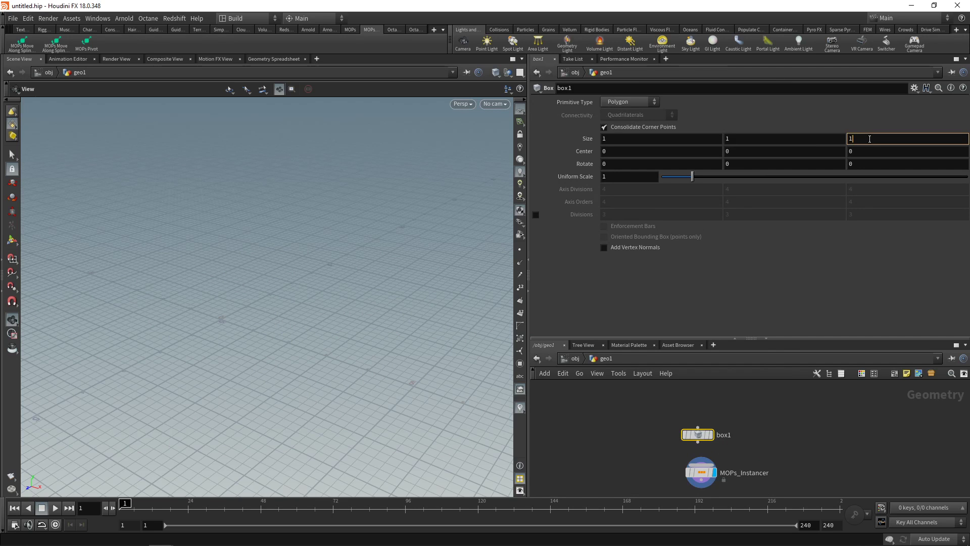
pyautogui.click(711, 435)
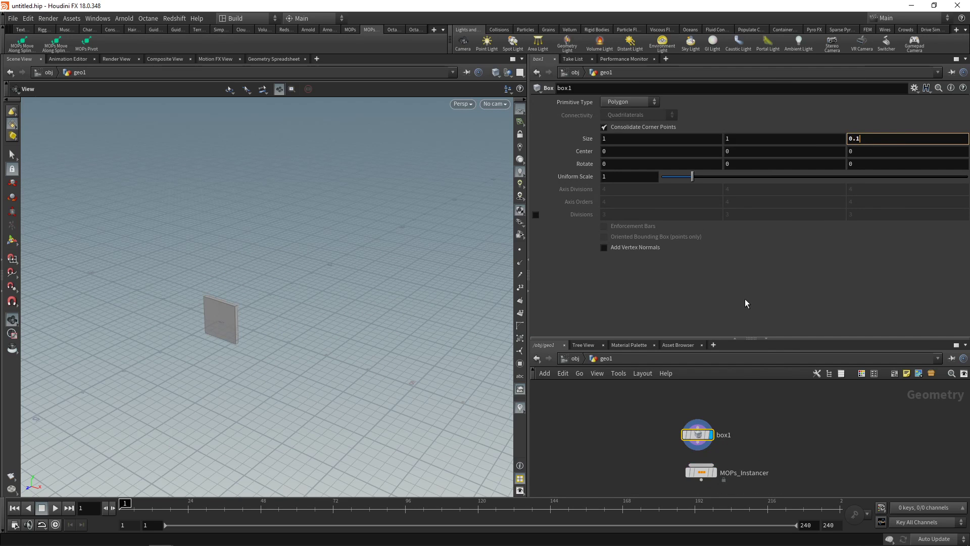
pyautogui.press('Return')
pyautogui.write('.1')
pyautogui.press('Return')
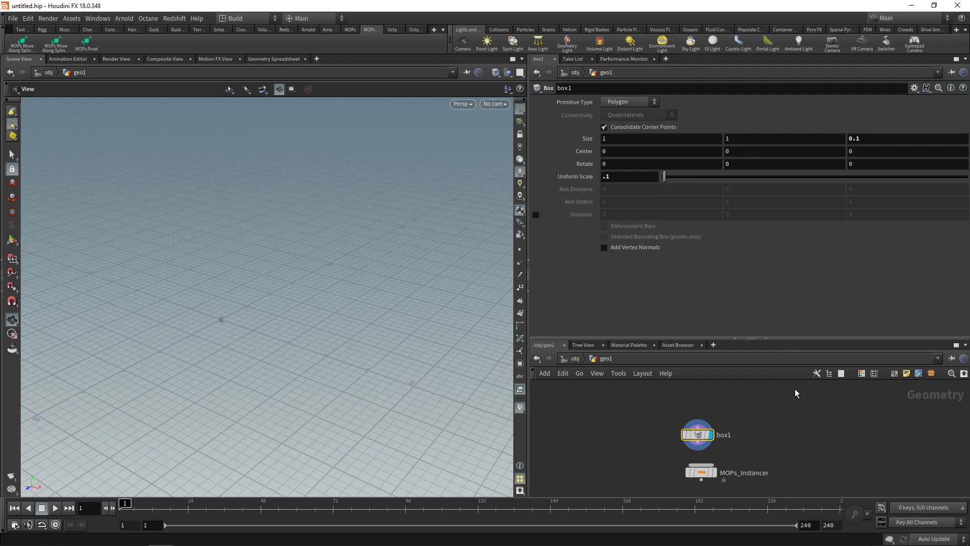
# Step: Wire box1 into MOPs_Instancer, display the instancer, and frame the instanced boxes
pyautogui.click(698, 441)
pyautogui.click(702, 463)
pyautogui.click(714, 472)
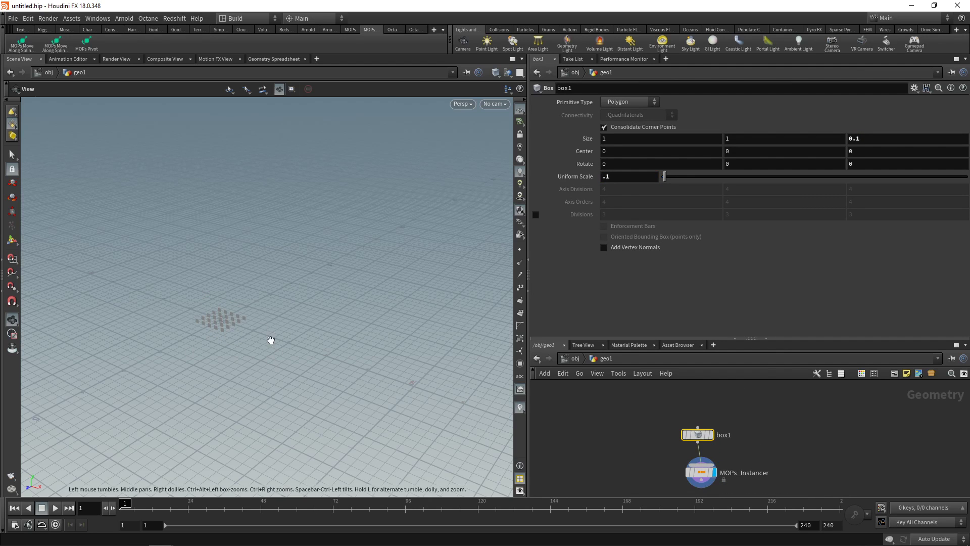
pyautogui.moveTo(201, 321); pyautogui.dragTo(481, 241, button='right')
pyautogui.moveTo(240, 288); pyautogui.dragTo(276, 315)
pyautogui.moveTo(190, 215); pyautogui.dragTo(303, 316, button='middle')
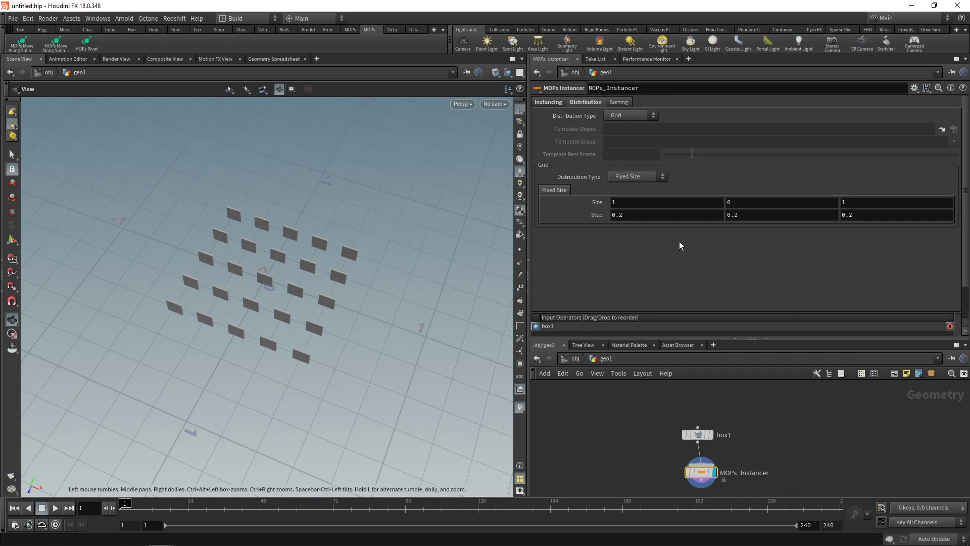
# Step: Set the grid Step to 0.11 on X, Y and Z
pyautogui.click(638, 216)
pyautogui.press('Tab')
pyautogui.write('.11')
pyautogui.press('Tab')
pyautogui.write('.11')
pyautogui.press('Return')
# Step: Set grid Size X and Z to 8 and zoom out over the larger grid
pyautogui.click(640, 205)
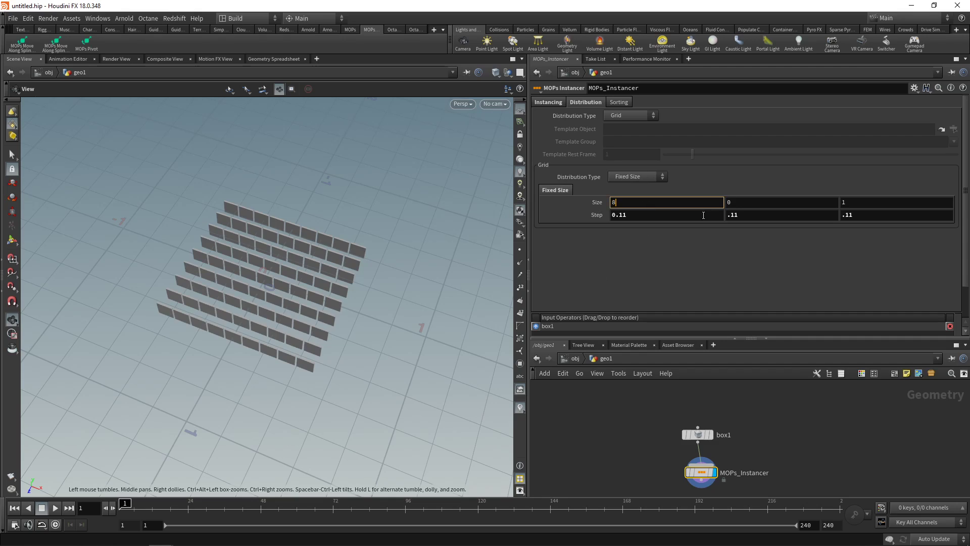
pyautogui.click(737, 204)
pyautogui.click(860, 206)
pyautogui.press('BackSpace')
pyautogui.write('8')
pyautogui.press('Return')
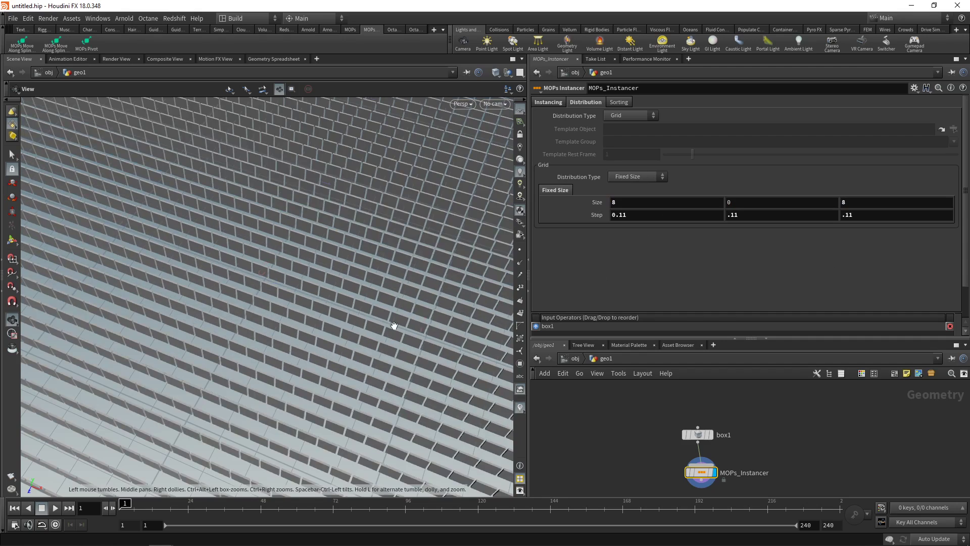
pyautogui.moveTo(451, 280); pyautogui.dragTo(348, 290, button='right')
pyautogui.moveTo(348, 290); pyautogui.dragTo(395, 286)
# Step: Increase grid Size X and Z to 10
pyautogui.click(617, 203)
pyautogui.write('10')
pyautogui.click(852, 203)
pyautogui.press('BackSpace')
pyautogui.write('10')
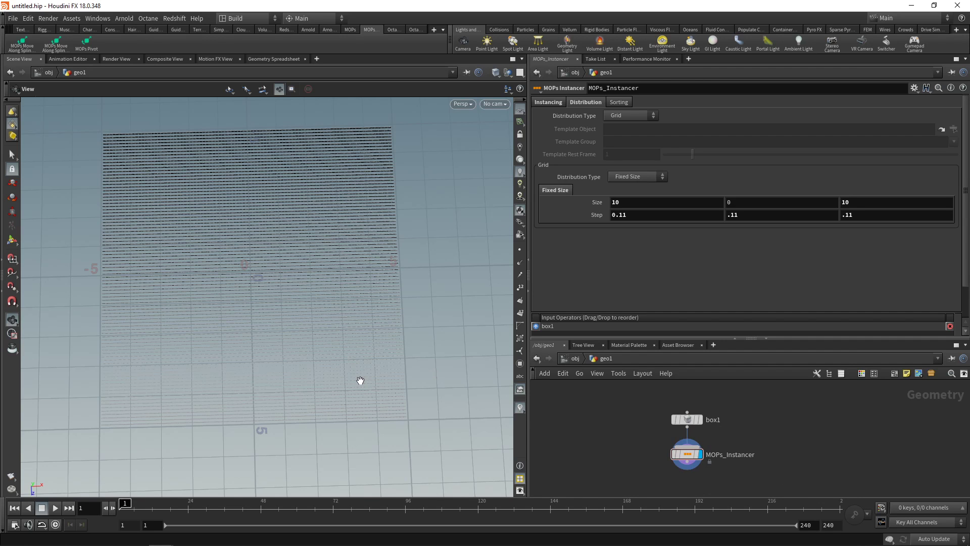
# Step: Add a MOPs Shape Falloff node below MOPs_Instancer
pyautogui.press('Tab')
pyautogui.write('fa')
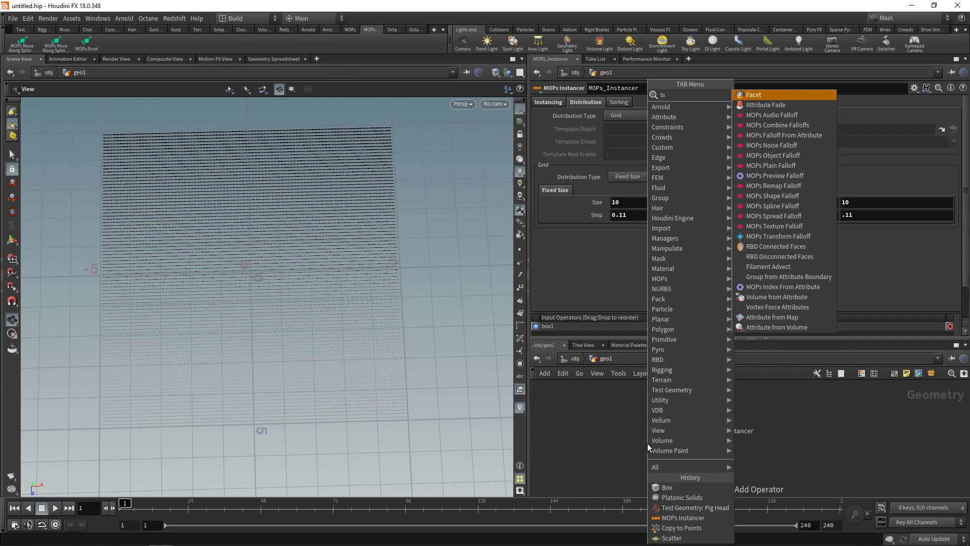
pyautogui.click(782, 196)
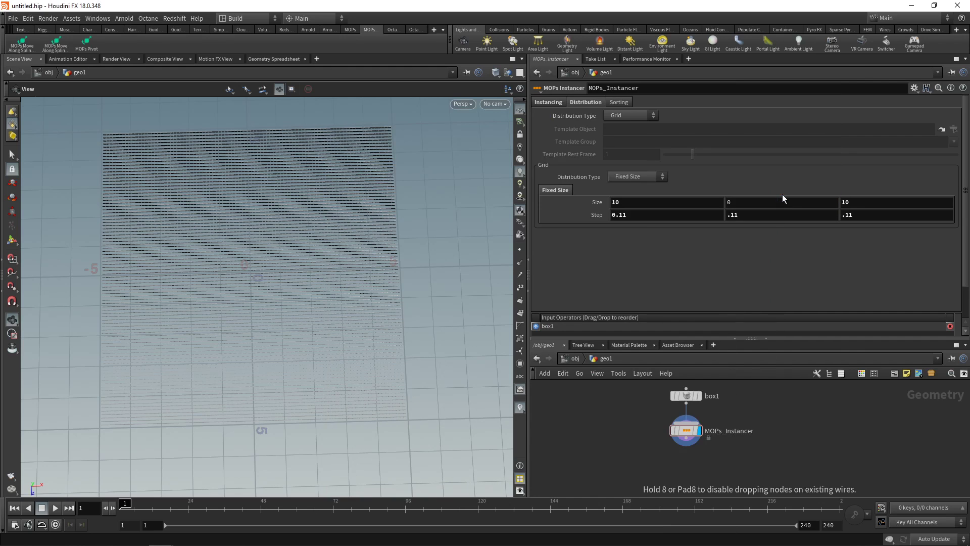
pyautogui.click(686, 450)
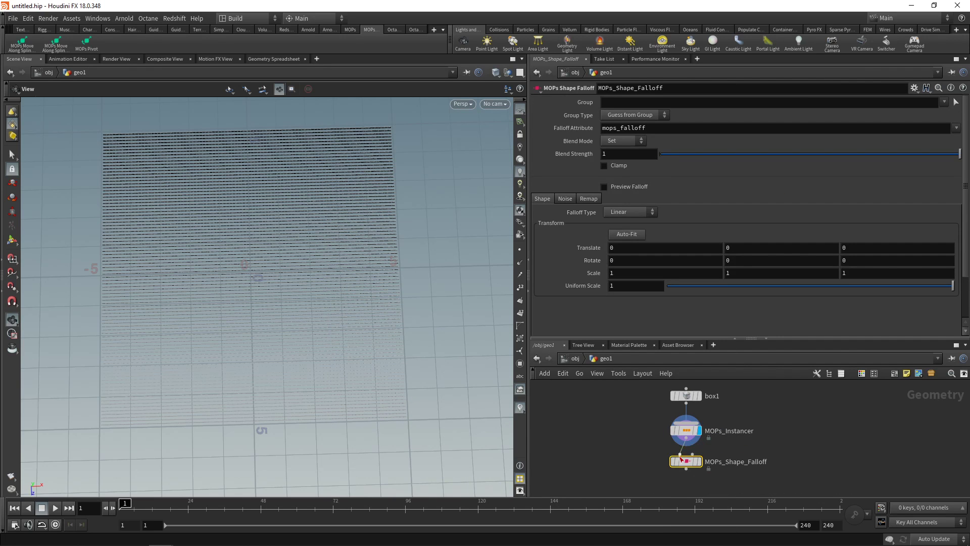
# Step: Turn on the falloff preview colouring and start editing its Uniform Scale
pyautogui.click(621, 187)
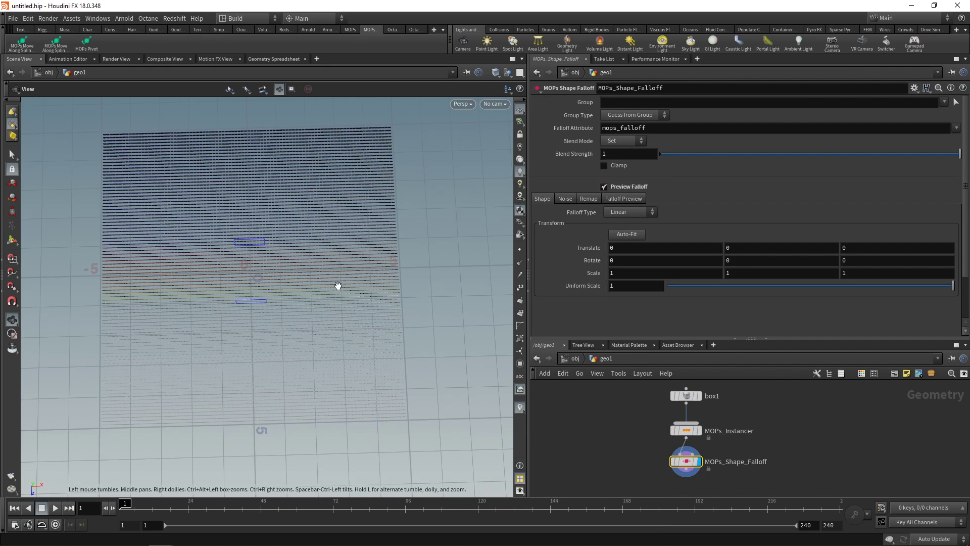
pyautogui.moveTo(340, 284); pyautogui.dragTo(525, 141)
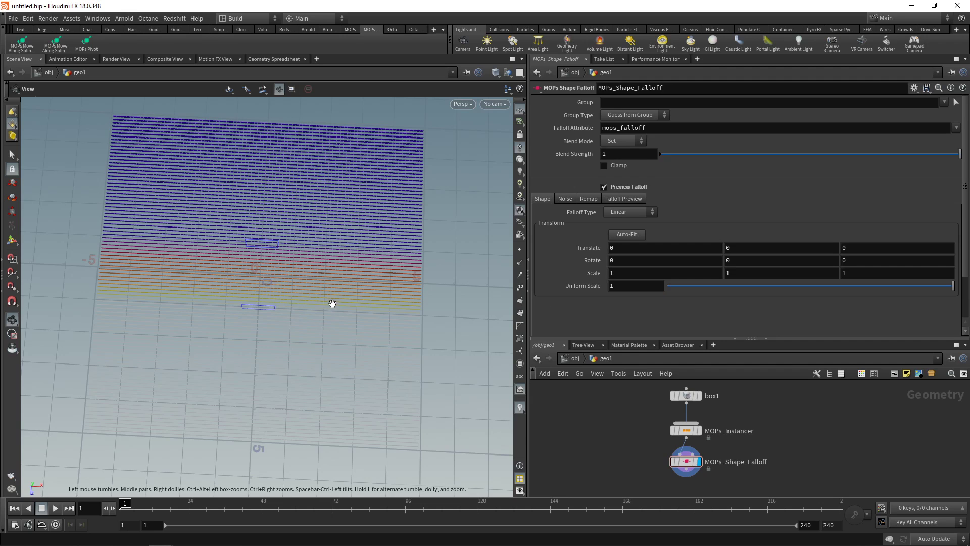
pyautogui.click(626, 285)
# Step: Apply Uniform Scale -1, rotate the falloff diagonally, and key Translate 4.84, 0, -6.42 at frame 1
pyautogui.press('Return')
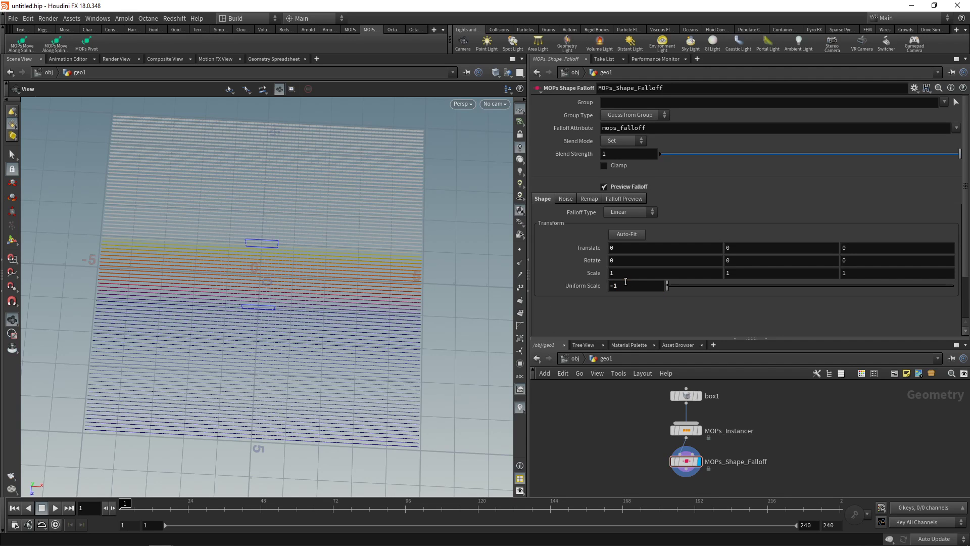
pyautogui.click(12, 240)
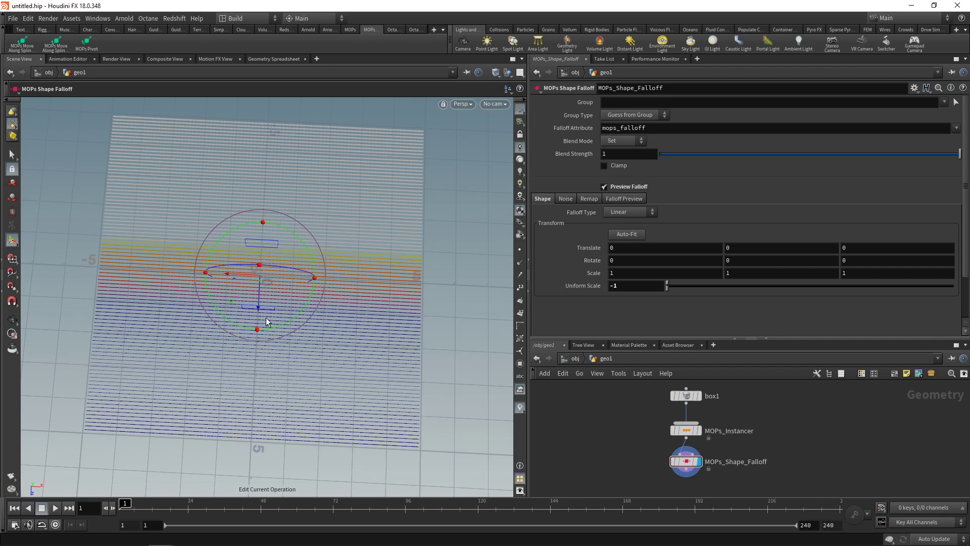
pyautogui.moveTo(246, 329); pyautogui.dragTo(447, 152)
pyautogui.keyDown('alt'); pyautogui.click(592, 249); pyautogui.keyUp('alt')
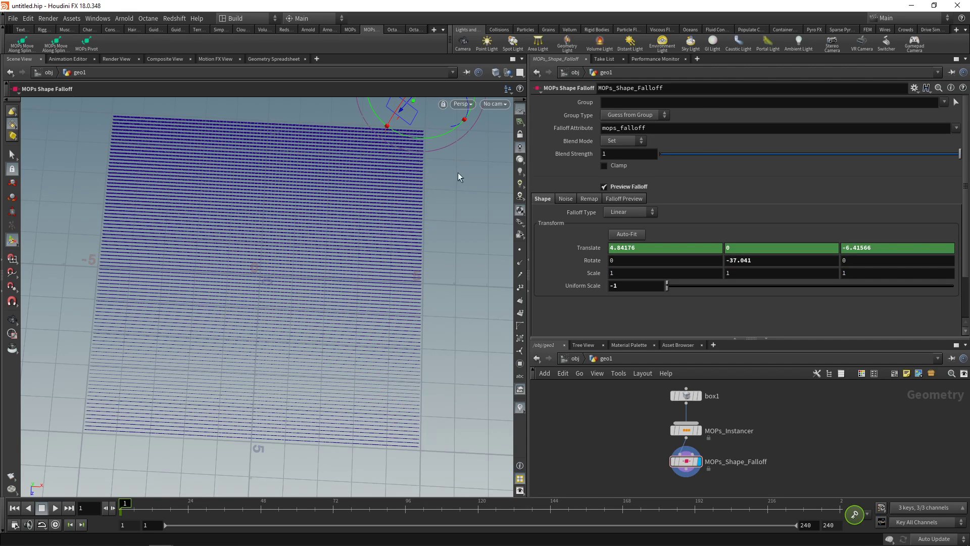
# Step: At frame 48, move the falloff to the opposite corner and key Translate -4.77, 0, 6.32
pyautogui.moveTo(353, 509); pyautogui.dragTo(260, 508)
pyautogui.moveTo(407, 142); pyautogui.dragTo(26, 478)
pyautogui.press('r')
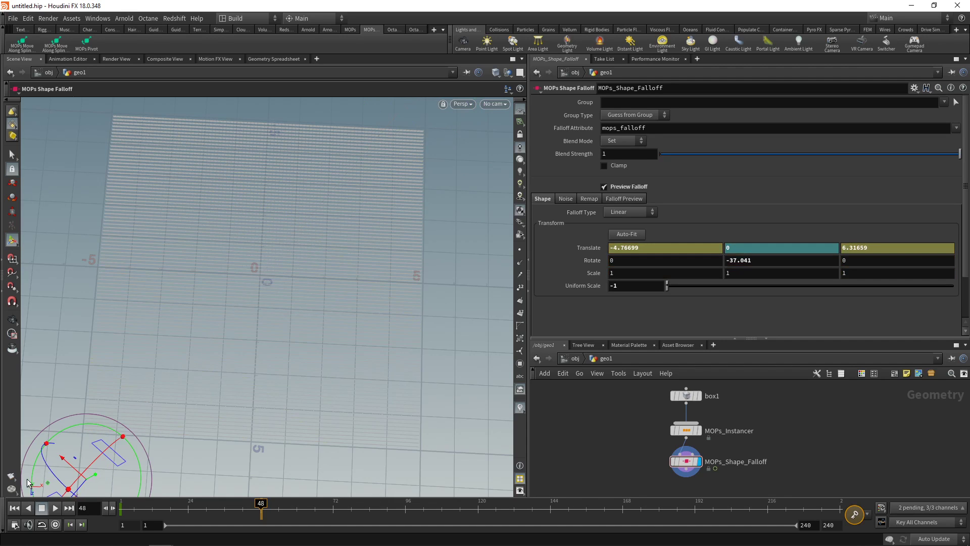
pyautogui.keyDown('alt'); pyautogui.click(596, 247); pyautogui.keyUp('alt')
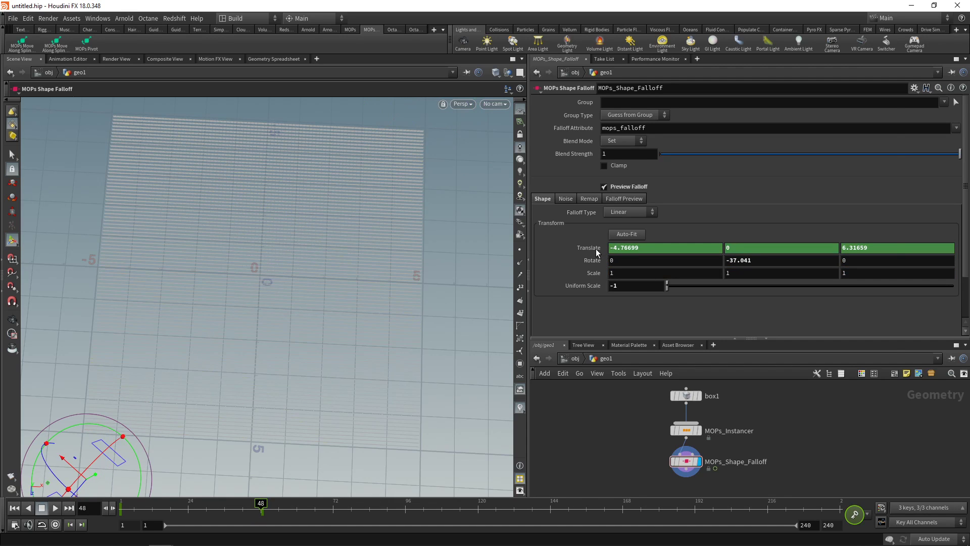
# Step: Change the position keys' tangent shape in the Animation Editor and play back the sweep
pyautogui.keyDown('shift'); pyautogui.click(596, 247); pyautogui.keyUp('shift')
pyautogui.moveTo(446, 181); pyautogui.dragTo(496, 334)
pyautogui.click(504, 143)
pyautogui.click(14, 508)
pyautogui.click(56, 508)
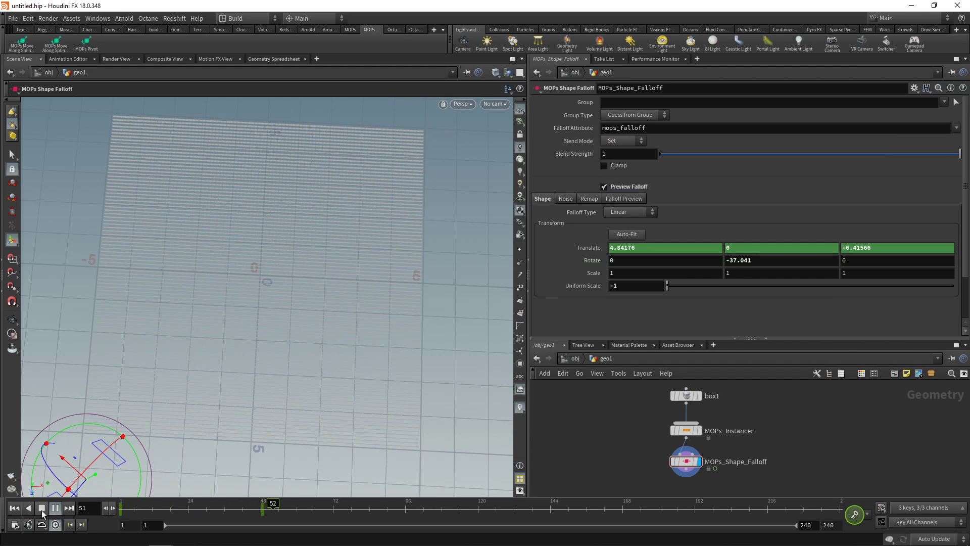
pyautogui.click(43, 509)
pyautogui.click(14, 508)
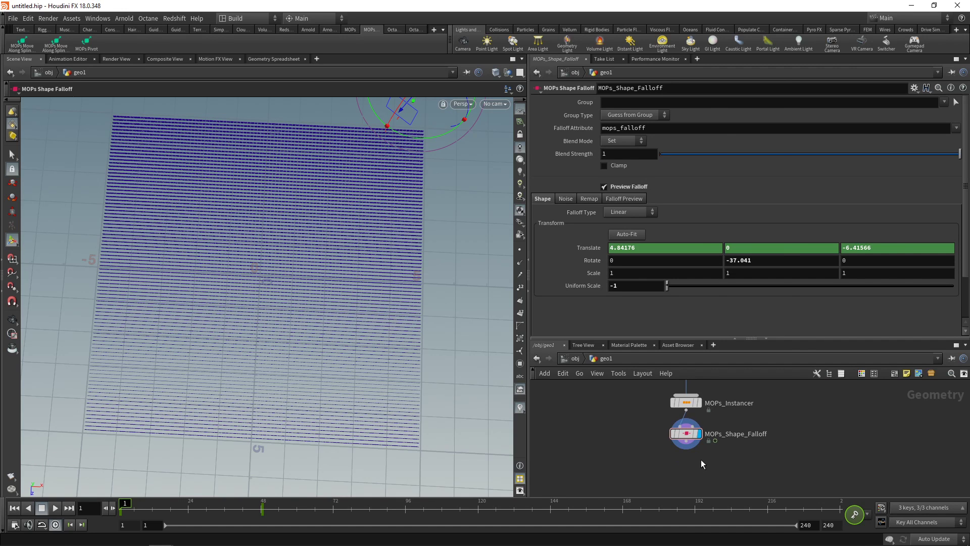
# Step: Add a MOPs Transform Modifier below the shape falloff with Rotate X 90 and preview the flip
pyautogui.press('Tab')
pyautogui.write('transm')
pyautogui.press('Return')
pyautogui.press('Return')
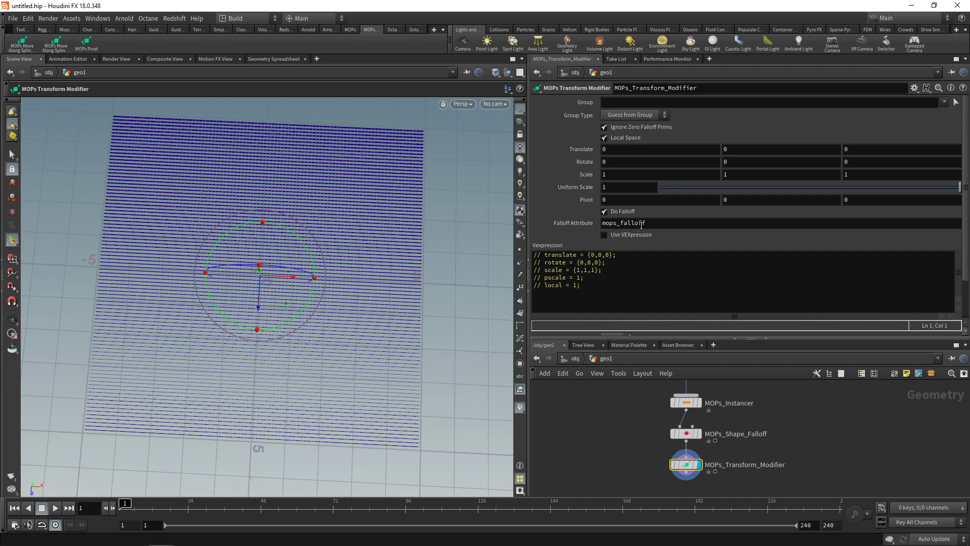
pyautogui.click(616, 165)
pyautogui.write('90')
pyautogui.press('Return')
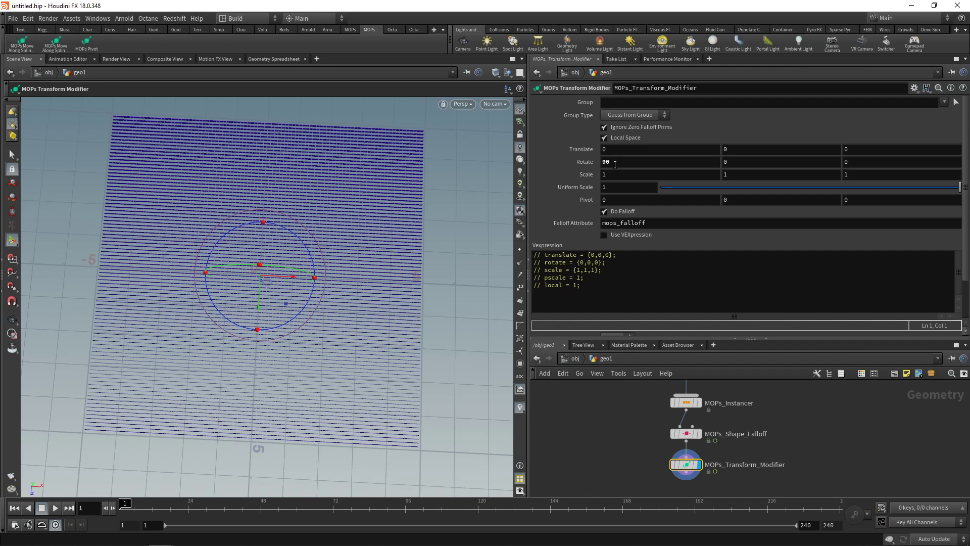
pyautogui.click(55, 508)
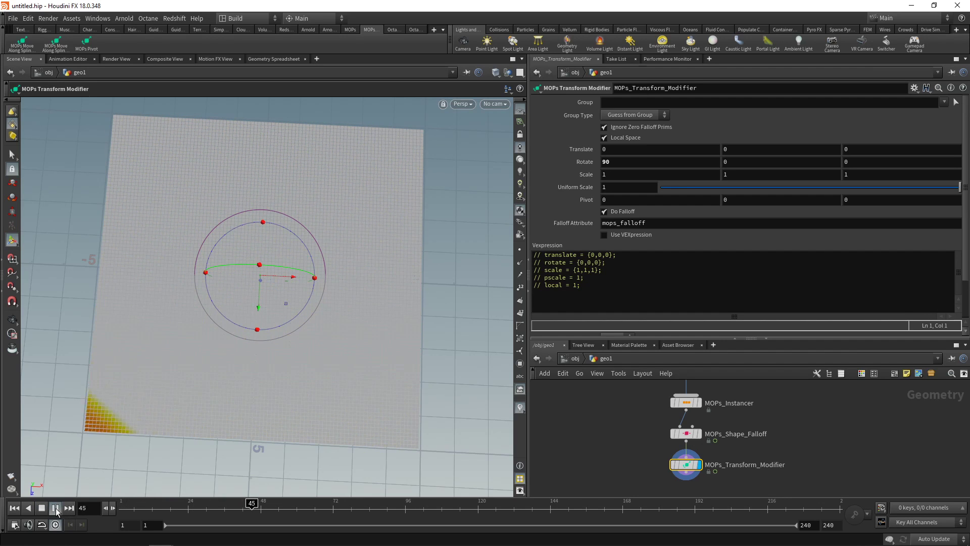
pyautogui.click(42, 510)
pyautogui.click(42, 509)
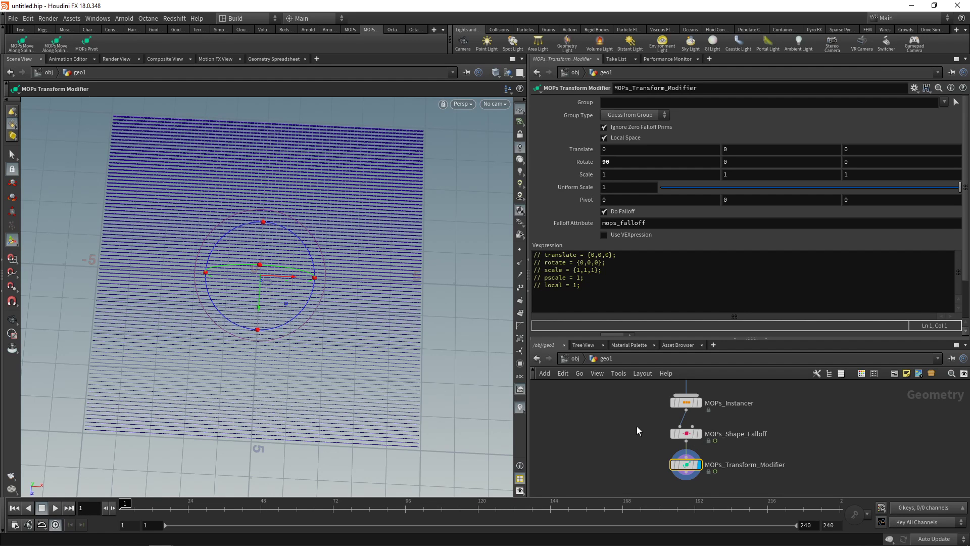
# Step: At frame 25, add a MOPs Texture Falloff node from the MOPs Falloff menu
pyautogui.click(686, 434)
pyautogui.click(191, 507)
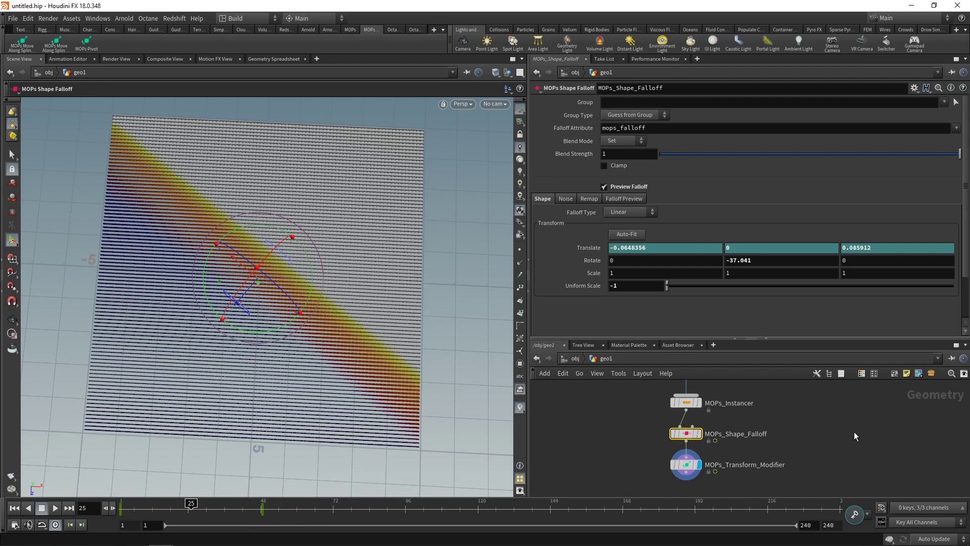
pyautogui.press('Tab')
pyautogui.moveTo(687, 283)
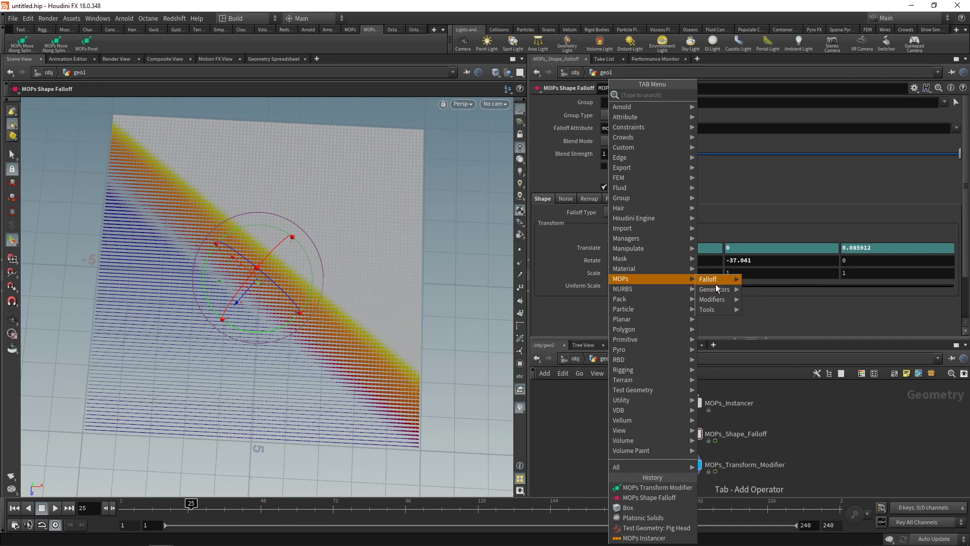
pyautogui.moveTo(716, 281)
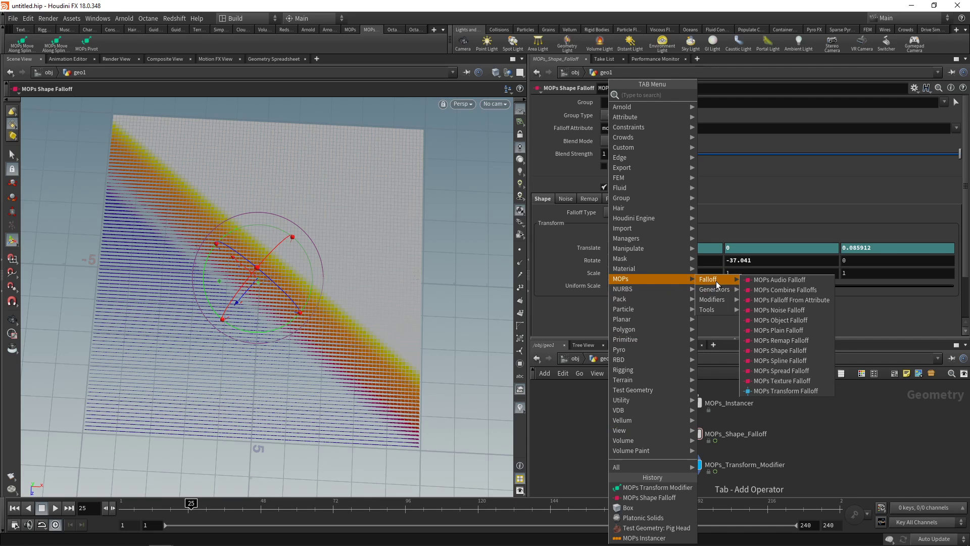
pyautogui.click(799, 381)
pyautogui.click(621, 433)
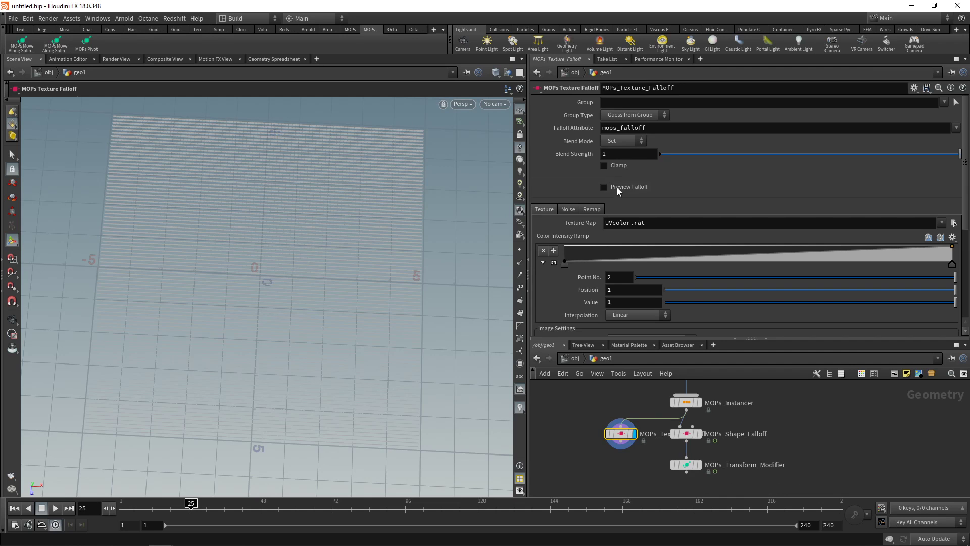
# Step: Enable the texture falloff's Preview Falloff and Invert V options
pyautogui.click(617, 187)
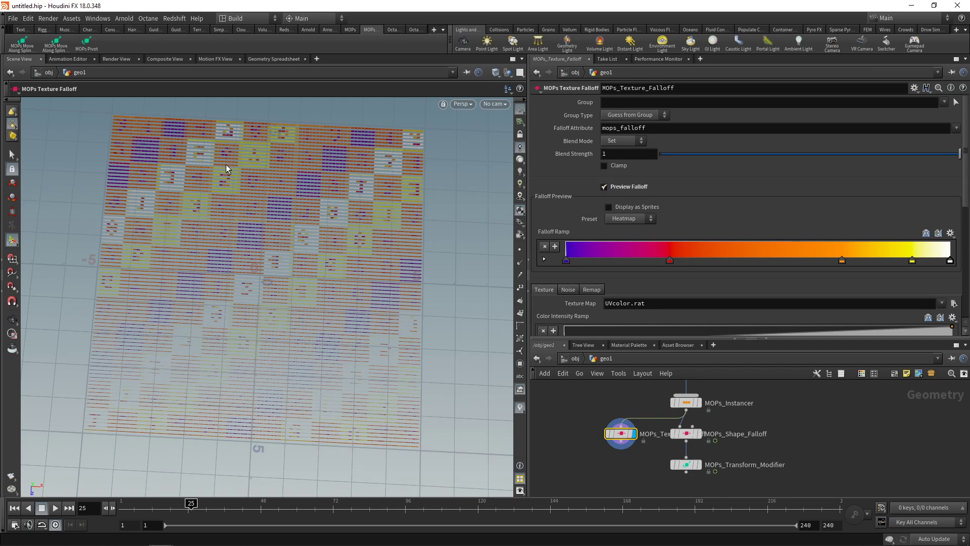
pyautogui.scroll(-8, 965, 205)
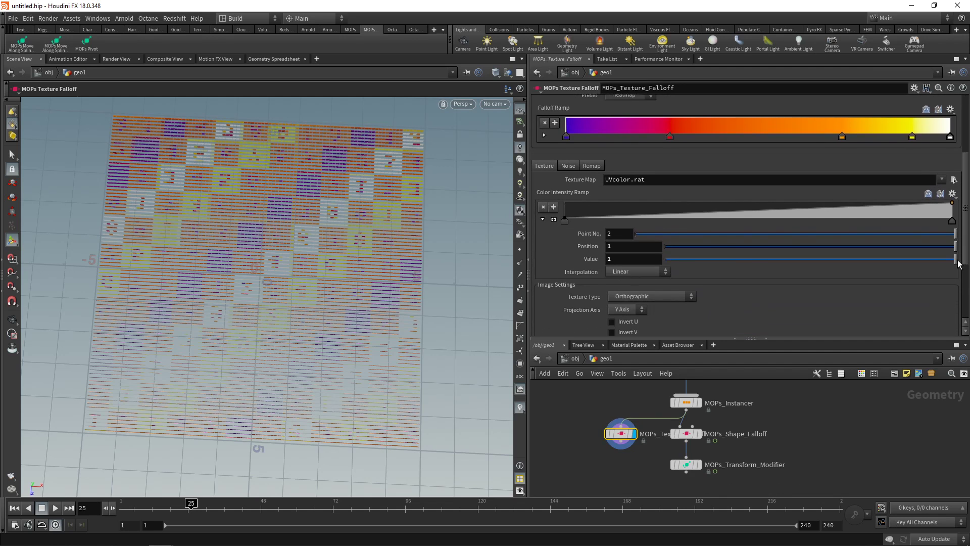
pyautogui.click(623, 284)
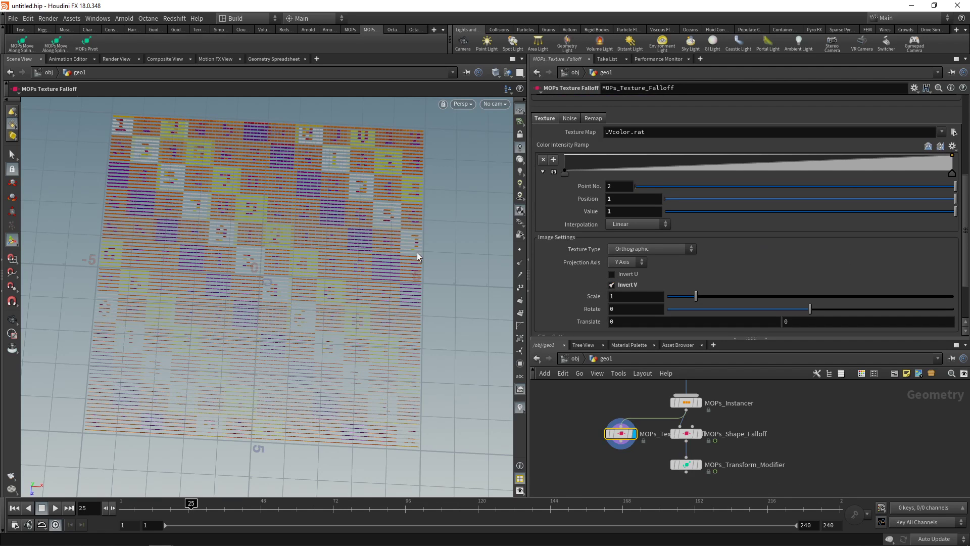
pyautogui.scroll(8, 919, 128)
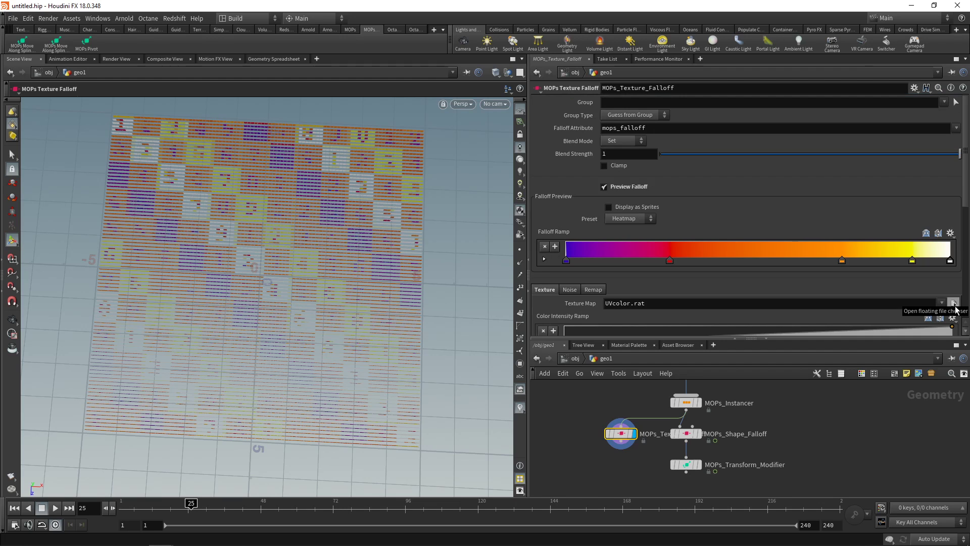
# Step: Load newton_kupferstich_01.PNG as the texture falloff's Texture Map
pyautogui.click(954, 303)
pyautogui.scroll(-4, 688, 247)
pyautogui.click(638, 244)
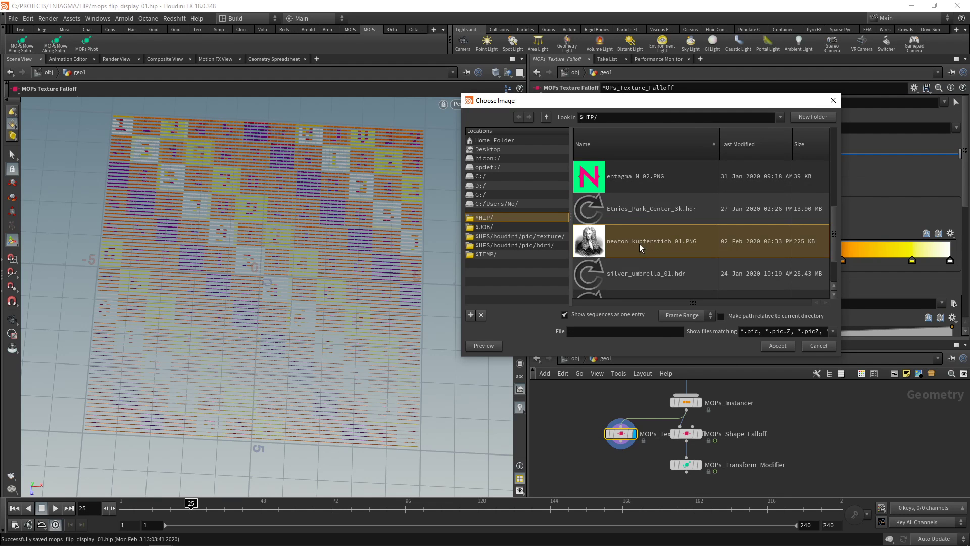
pyautogui.doubleClick(638, 243)
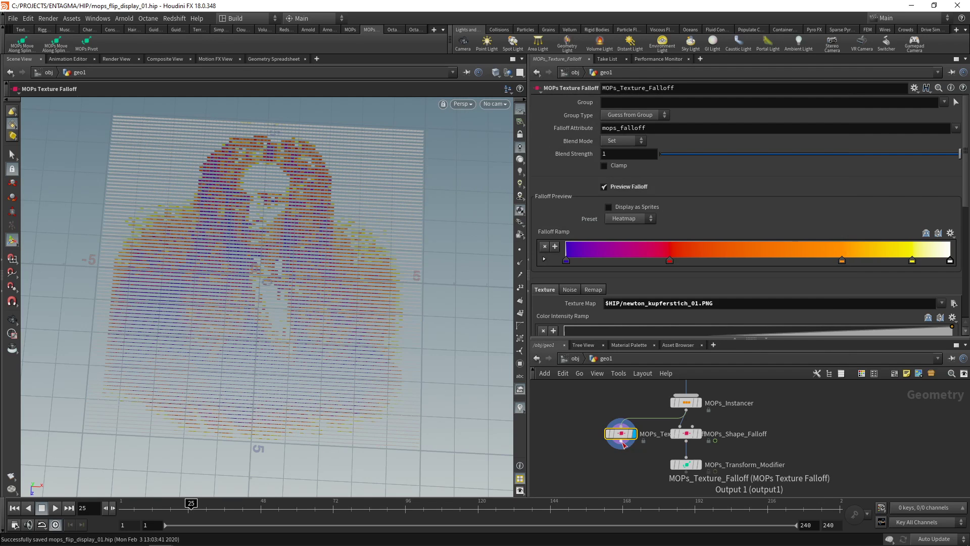
# Step: Wire MOPs_Texture_Falloff into MOPs_Transform_Modifier and turn off Preview Falloff
pyautogui.click(624, 445)
pyautogui.click(689, 461)
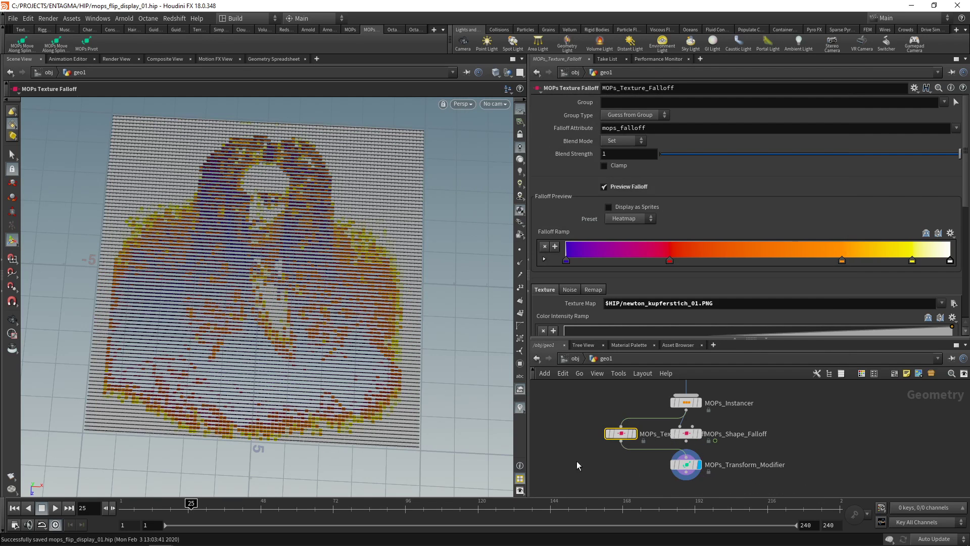
pyautogui.click(604, 187)
pyautogui.press('Escape')
pyautogui.moveTo(300, 268); pyautogui.dragTo(290, 241)
pyautogui.press('Return')
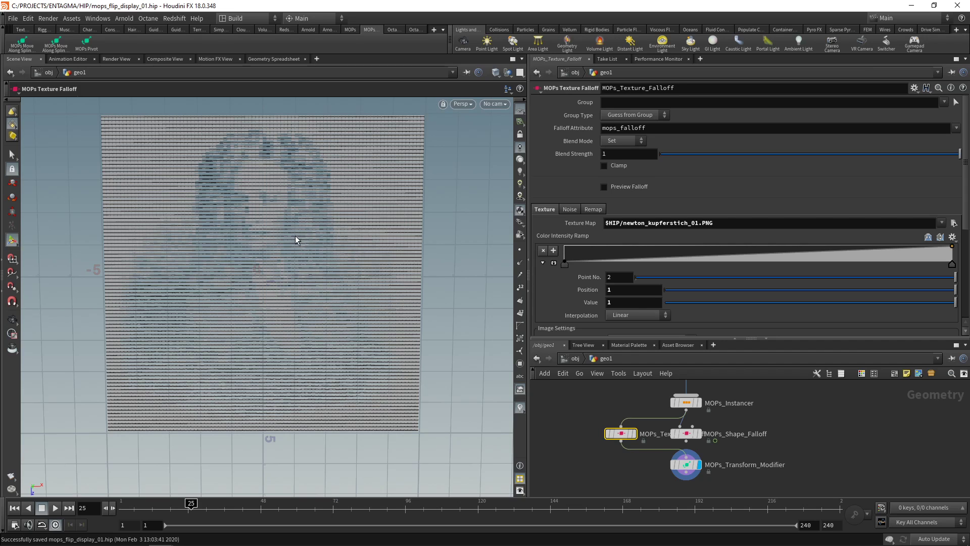
# Step: Preview the wipe briefly, then place MOPs_Shape_Falloff beside MOPs_Texture_Falloff and lower the transform modifier
pyautogui.click(55, 507)
pyautogui.click(42, 509)
pyautogui.moveTo(807, 436); pyautogui.dragTo(816, 398, button='middle')
pyautogui.moveTo(703, 391); pyautogui.dragTo(776, 434)
pyautogui.moveTo(817, 454); pyautogui.dragTo(817, 436, button='middle')
pyautogui.moveTo(705, 452); pyautogui.dragTo(704, 474)
# Step: Add a MOPs Combine Falloffs node fed by the texture and shape falloffs into MOPs_Transform_Modifier
pyautogui.press('Tab')
pyautogui.click(790, 291)
pyautogui.click(713, 444)
pyautogui.click(630, 428)
pyautogui.click(709, 434)
pyautogui.click(769, 428)
pyautogui.click(722, 435)
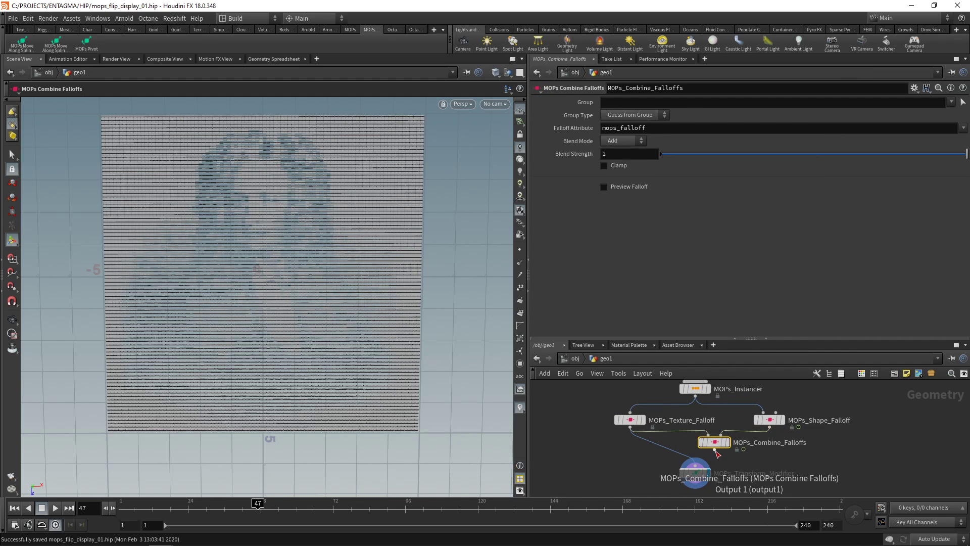
pyautogui.click(714, 450)
pyautogui.click(697, 465)
pyautogui.moveTo(716, 443); pyautogui.dragTo(703, 457)
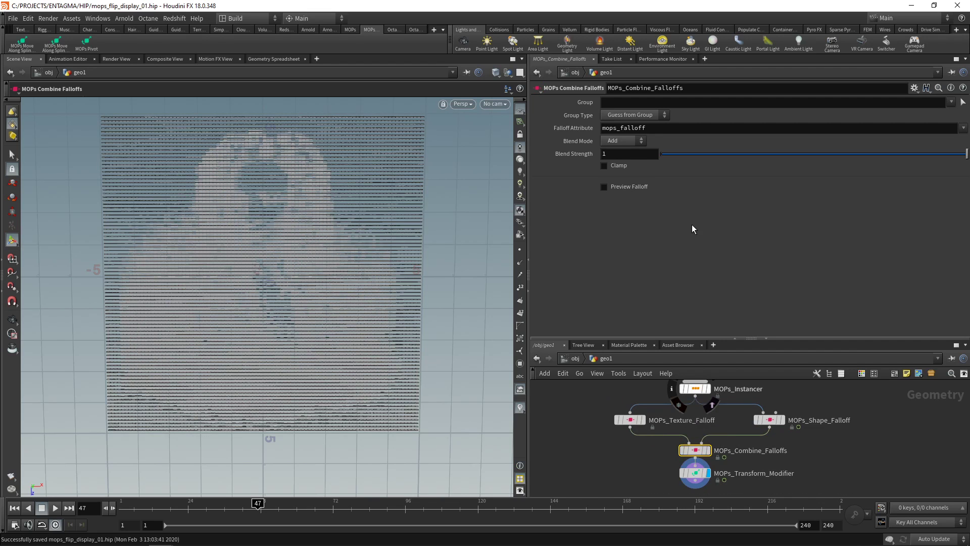
# Step: Set the combine blend mode to Multiply and replay the wipe from the first frame
pyautogui.click(625, 141)
pyautogui.click(618, 172)
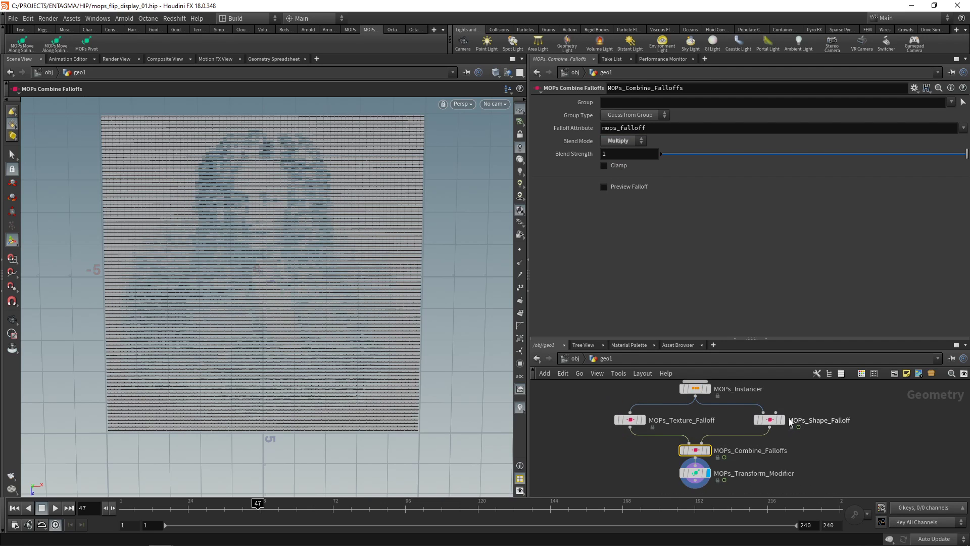
pyautogui.click(14, 508)
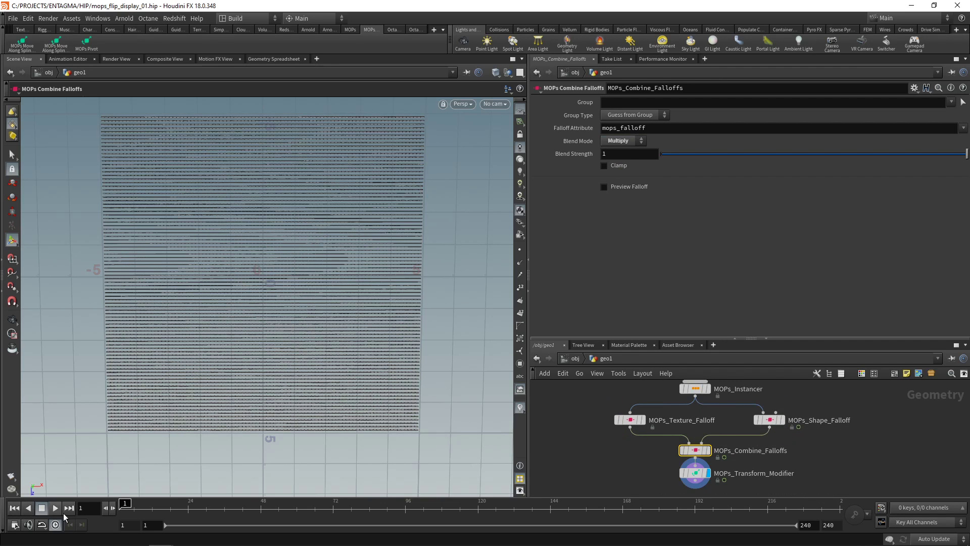
pyautogui.click(53, 508)
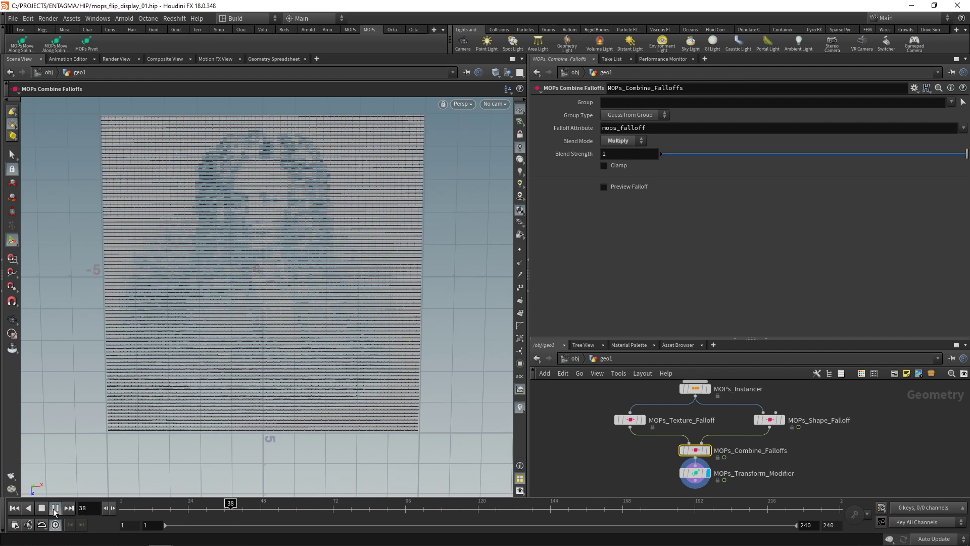
pyautogui.click(54, 508)
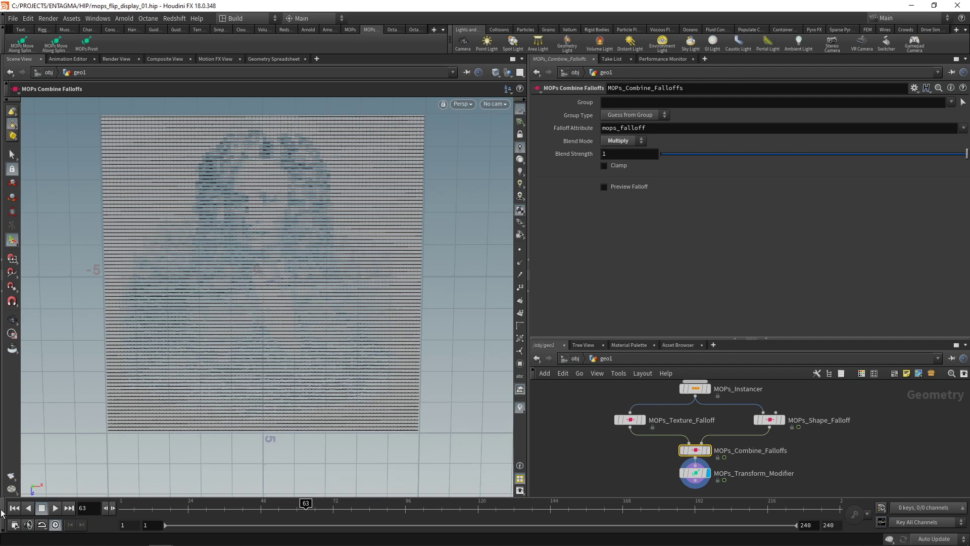
# Step: Set MOPs_Texture_Falloff's remap Output Min to 1 and Output Max to 0, then replay from frame 1
pyautogui.click(635, 419)
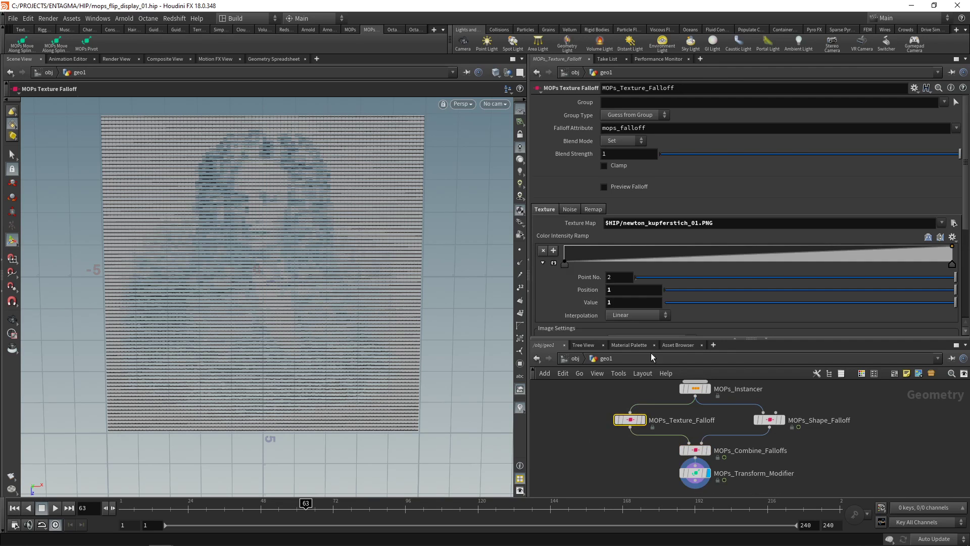
pyautogui.click(594, 209)
pyautogui.scroll(-2, 611, 183)
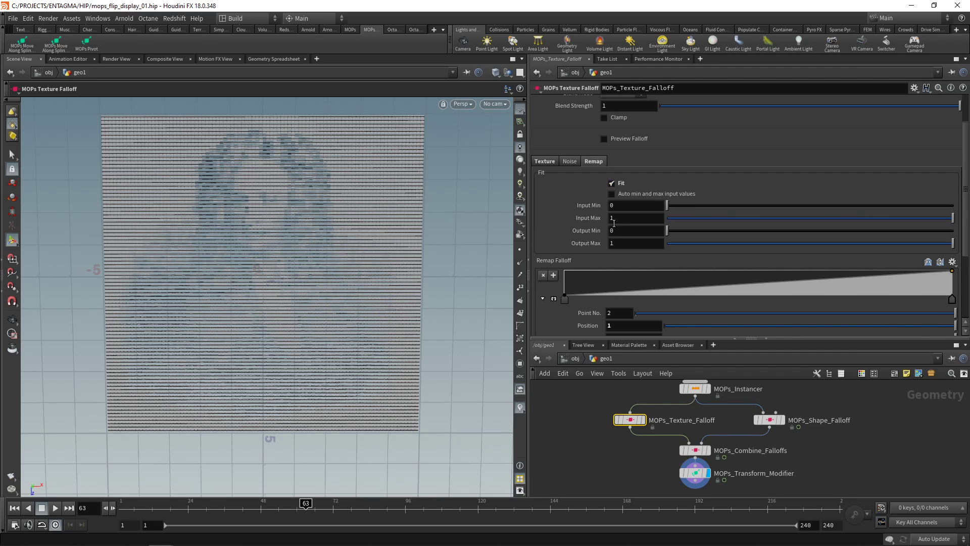
pyautogui.doubleClick(621, 231)
pyautogui.write('1')
pyautogui.press('Tab')
pyautogui.write('0')
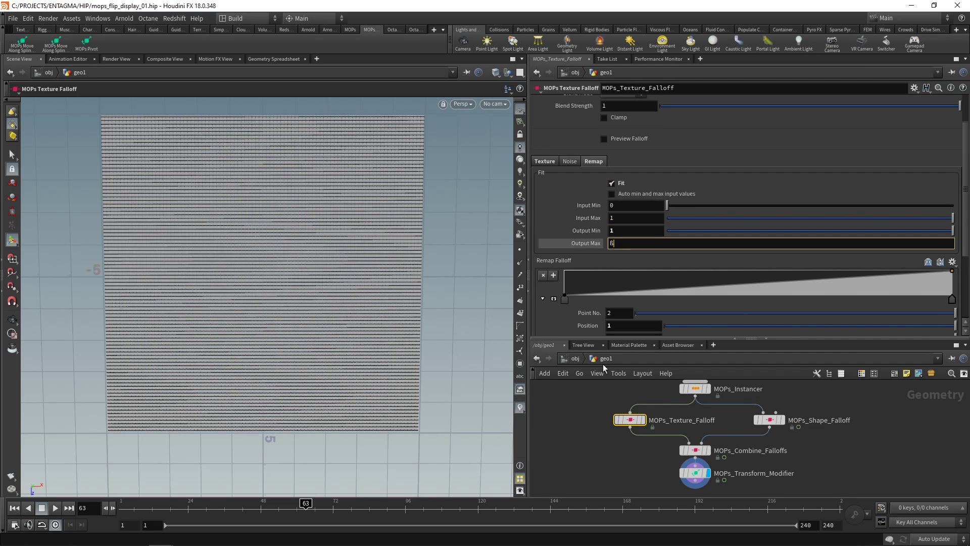
pyautogui.press('Return')
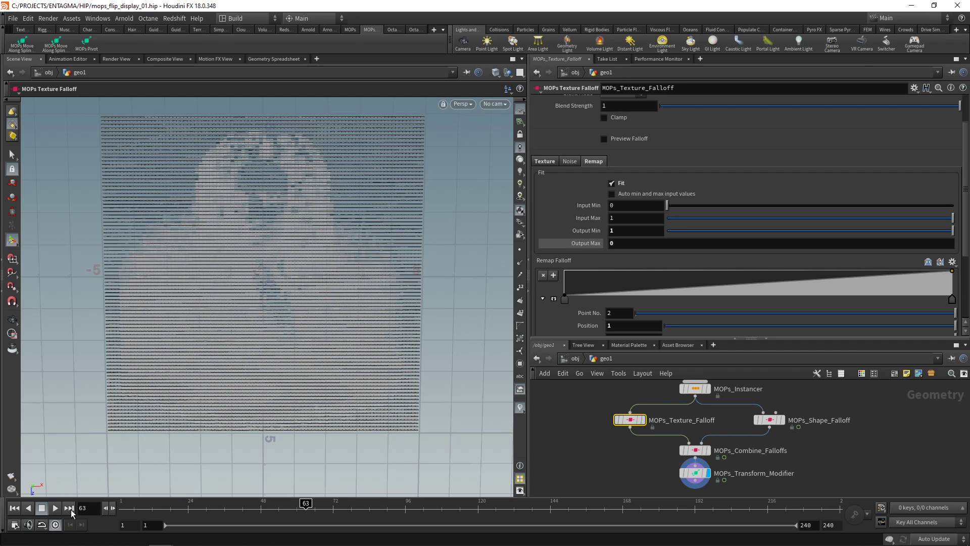
pyautogui.click(15, 508)
pyautogui.click(56, 509)
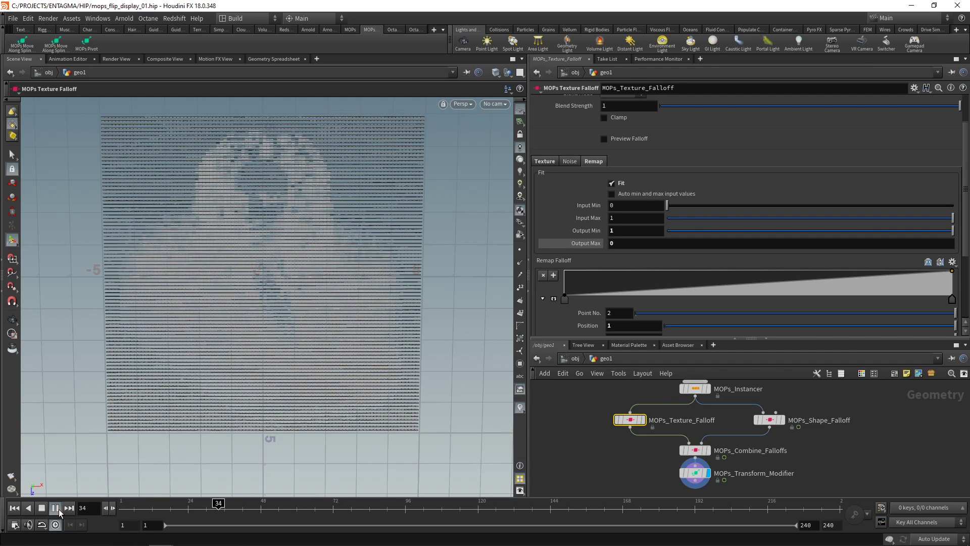
# Step: Add a color1 node wired below MOPs_Transform_Modifier and make it the displayed node
pyautogui.click(43, 510)
pyautogui.press('Escape')
pyautogui.keyDown('alt'); pyautogui.moveTo(242, 351); pyautogui.dragTo(267, 329); pyautogui.keyUp('alt')
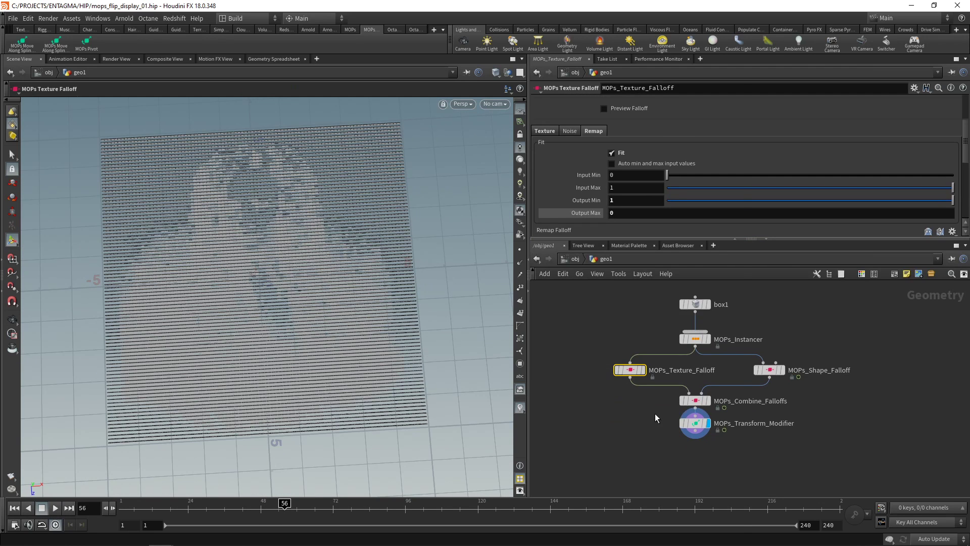
pyautogui.press('Tab')
pyautogui.write('color')
pyautogui.press('Return')
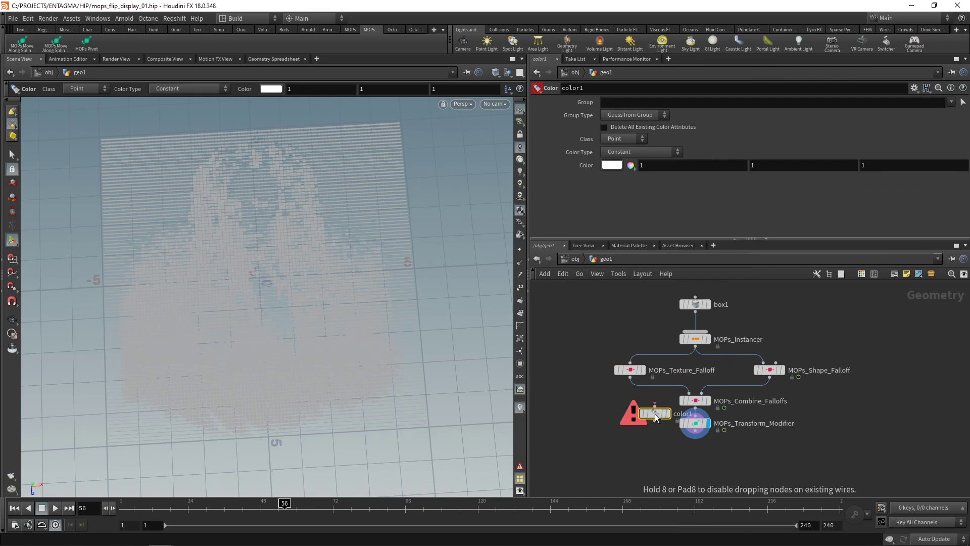
pyautogui.click(655, 414)
pyautogui.moveTo(656, 417); pyautogui.dragTo(697, 460)
pyautogui.click(696, 431)
pyautogui.click(695, 450)
pyautogui.click(709, 457)
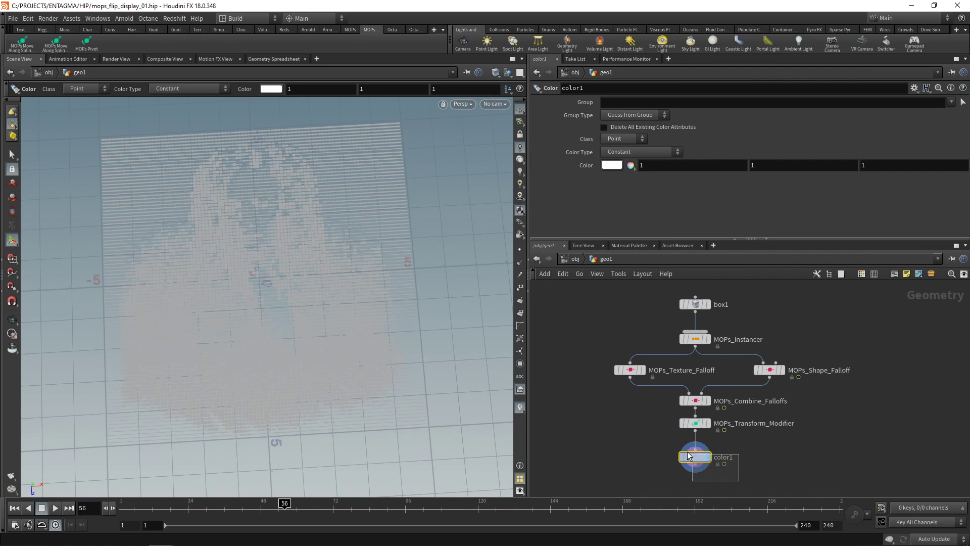
# Step: Colour the boxes near-black (0.00625) and replay the portrait reveal from frame 1 to frame 53
pyautogui.click(612, 166)
pyautogui.click(597, 148)
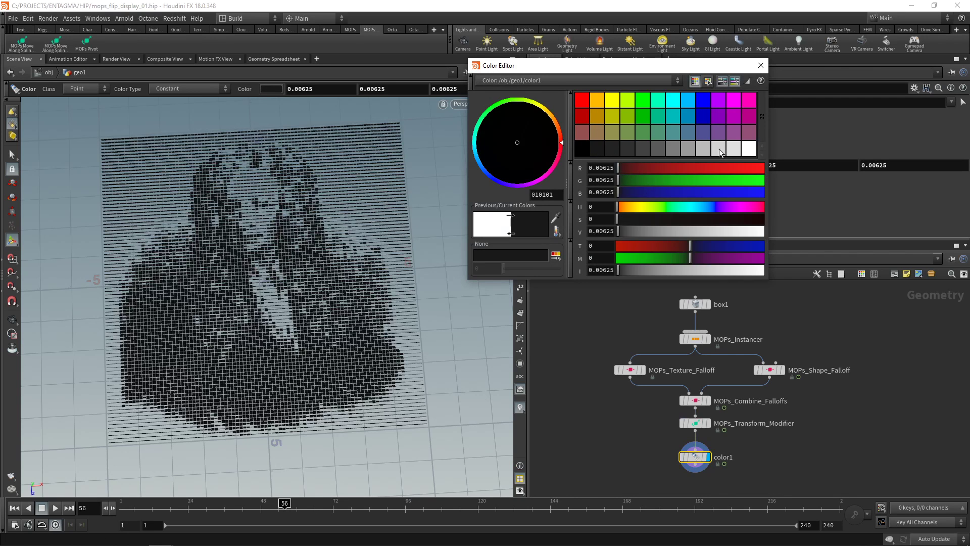
pyautogui.click(761, 65)
pyautogui.click(12, 509)
pyautogui.click(55, 508)
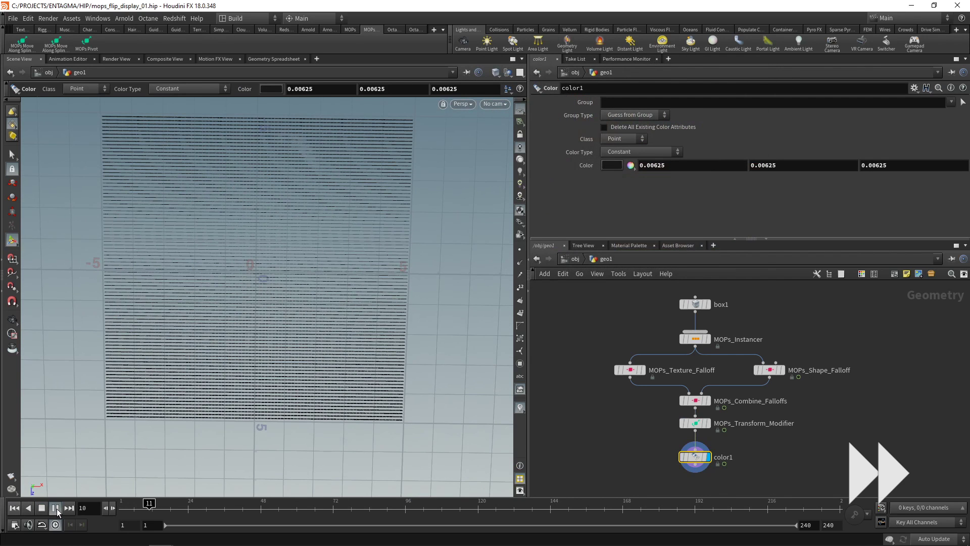
pyautogui.click(42, 511)
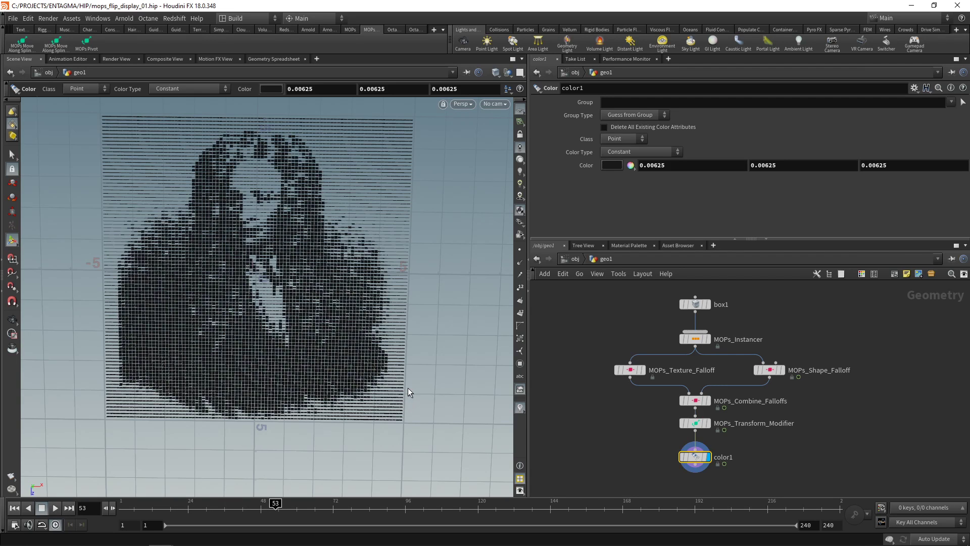
# Step: Insert a MOPs Spring Modifier into the chain just above MOPs_Transform_Modifier
pyautogui.press('Tab')
pyautogui.write('spring')
pyautogui.press('Return')
pyautogui.click(596, 432)
pyautogui.moveTo(766, 444); pyautogui.dragTo(685, 419)
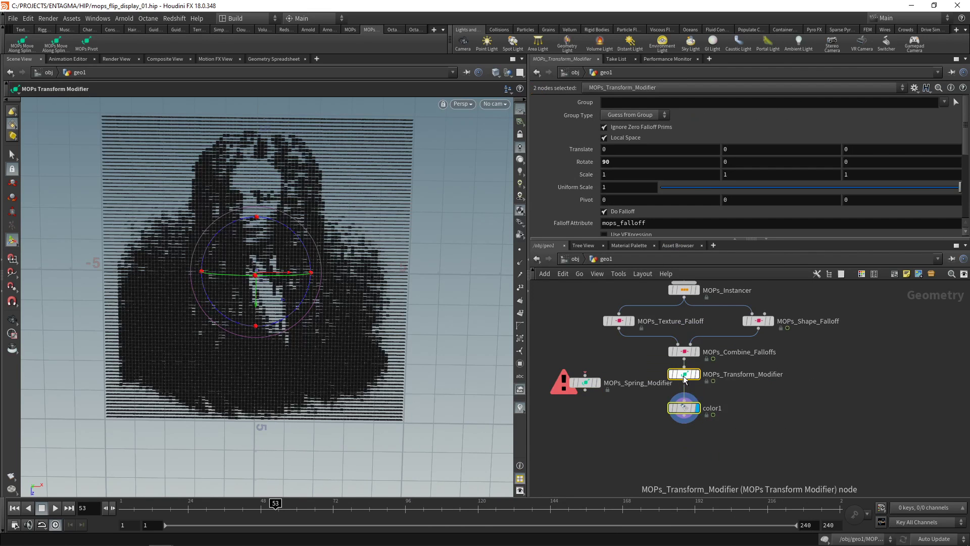
pyautogui.moveTo(592, 388); pyautogui.dragTo(695, 395)
pyautogui.click(14, 509)
# Step: Turn off Position and Rotation springing, reset the simulation, and play through to frame 102
pyautogui.click(688, 386)
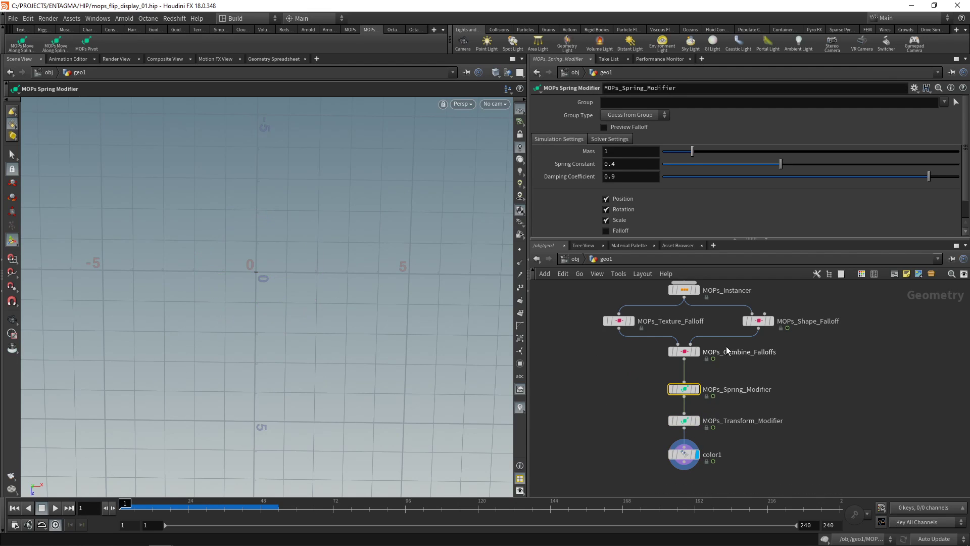
pyautogui.click(606, 199)
pyautogui.click(605, 208)
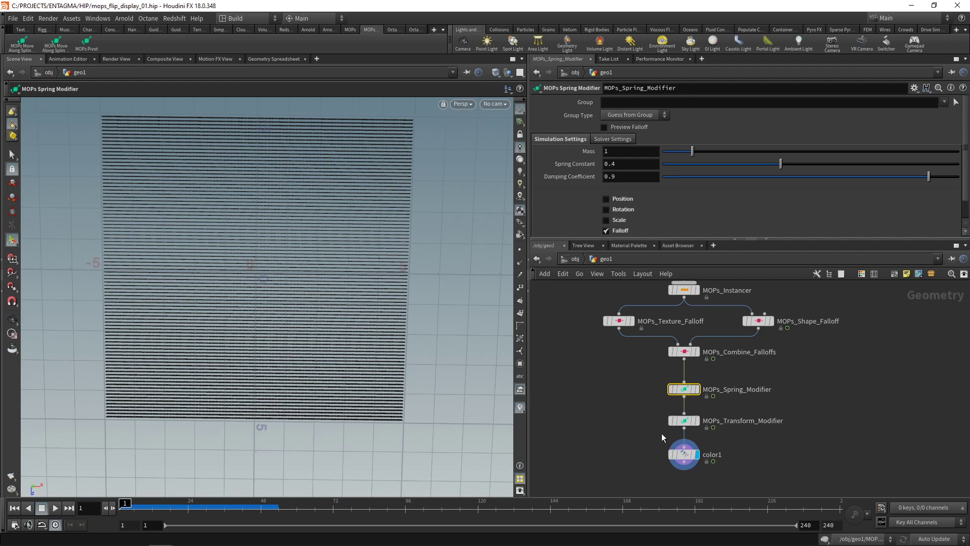
pyautogui.moveTo(672, 422)
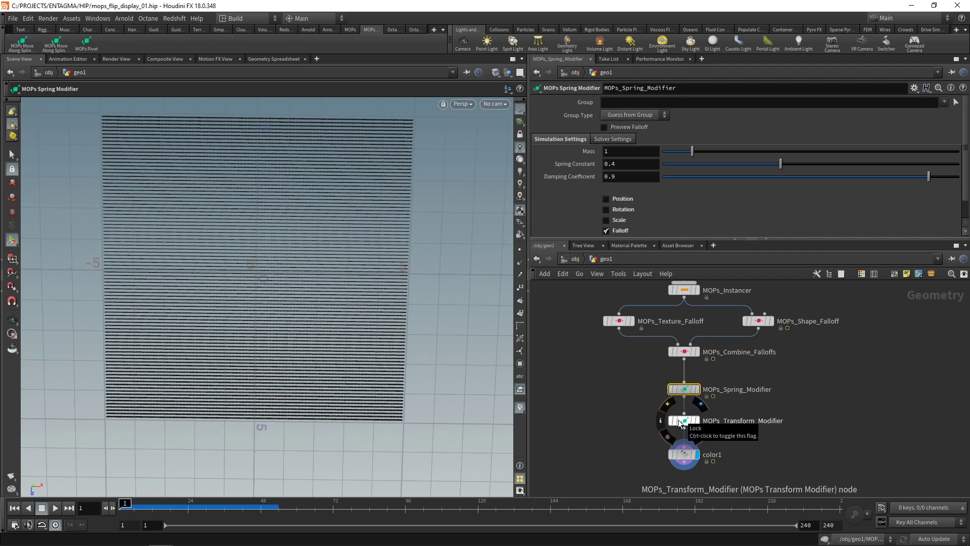
pyautogui.click(613, 139)
pyautogui.click(617, 151)
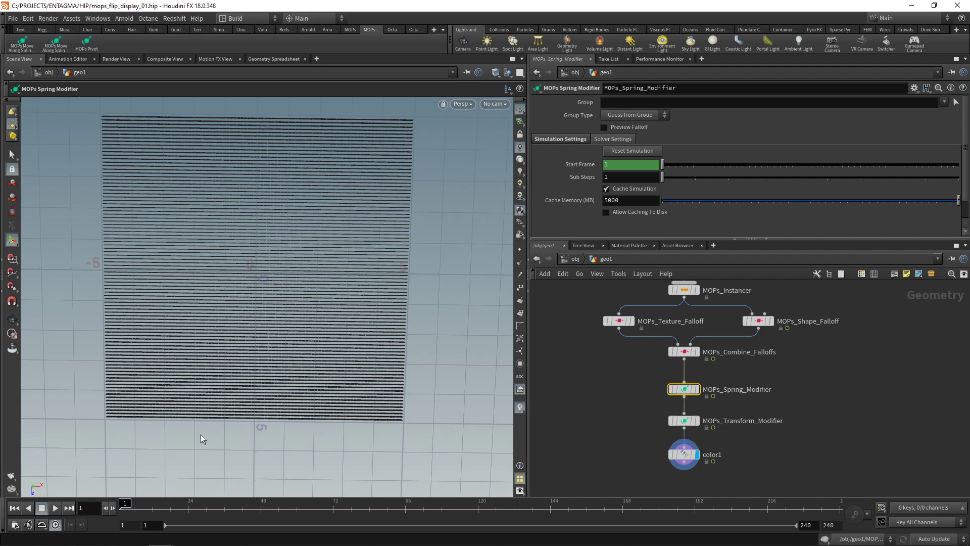
pyautogui.click(54, 509)
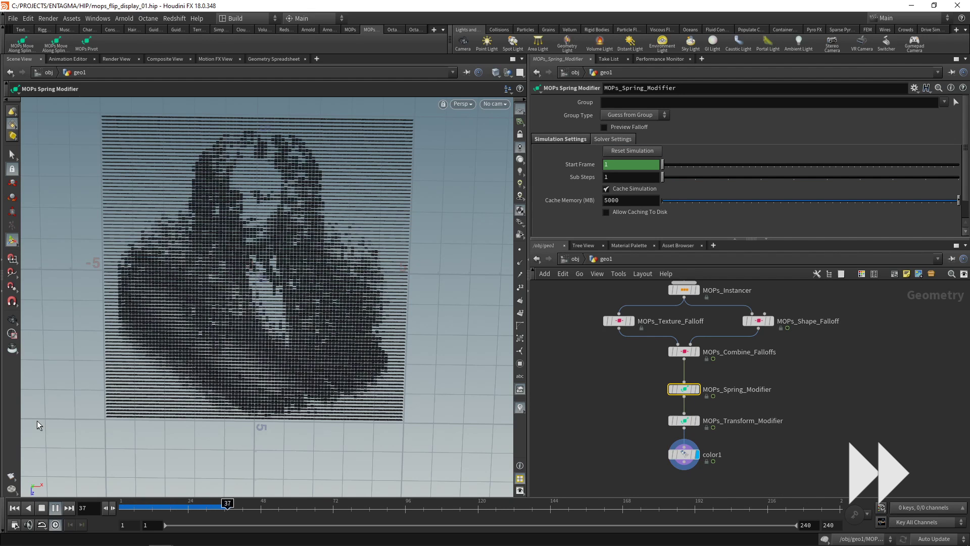
pyautogui.click(55, 508)
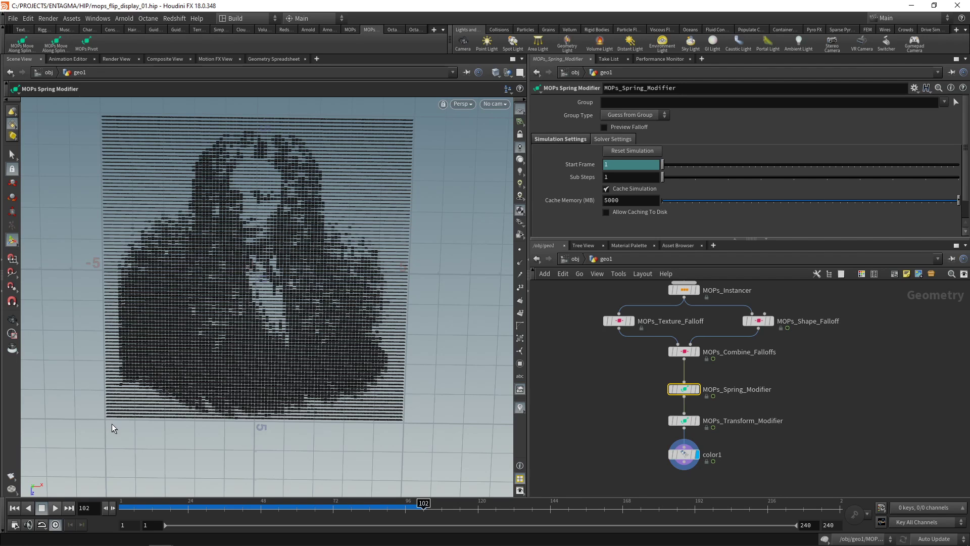
# Step: Check MOPs_Transform_Modifier's node info, then select MOPs_Shape_Falloff and review its info
pyautogui.middleClick(684, 422)
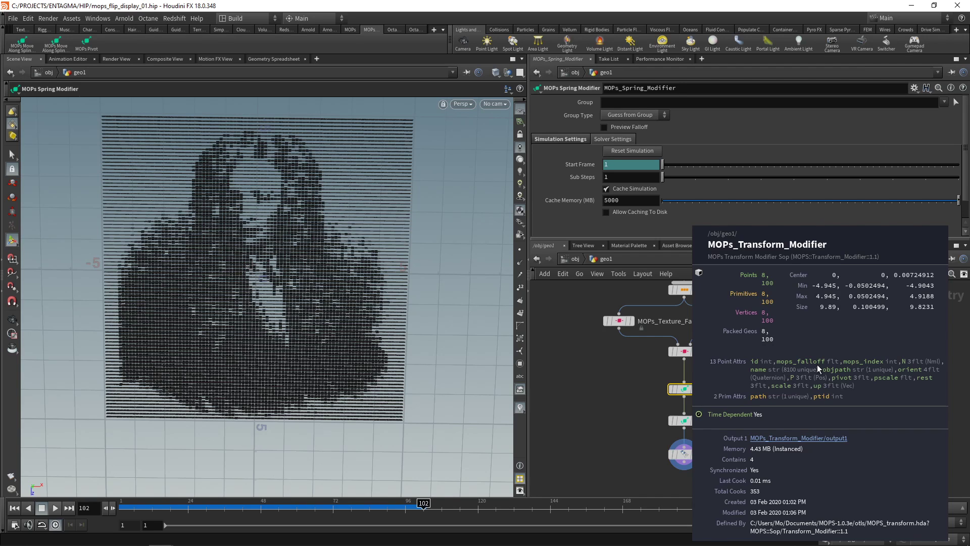
pyautogui.moveTo(817, 364); pyautogui.dragTo(818, 364, button='middle')
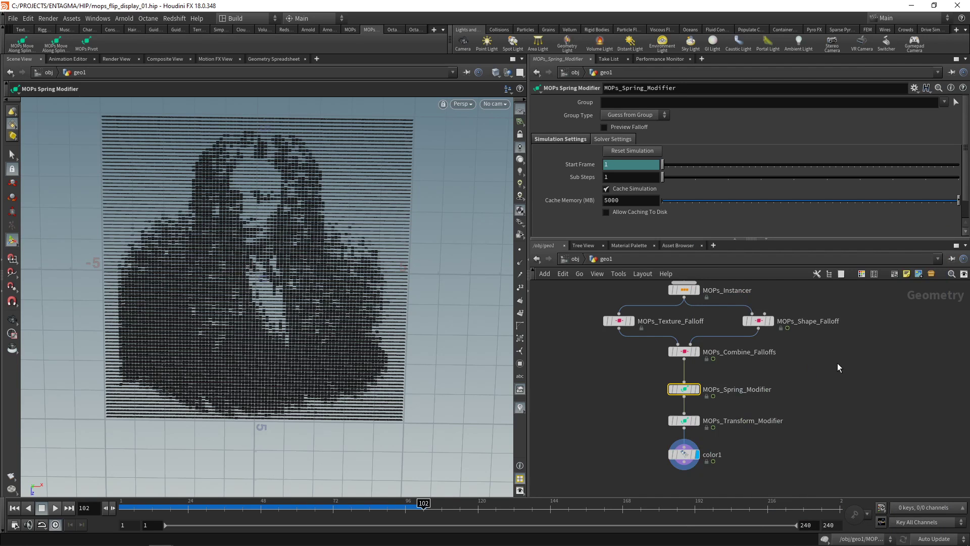
pyautogui.click(758, 321)
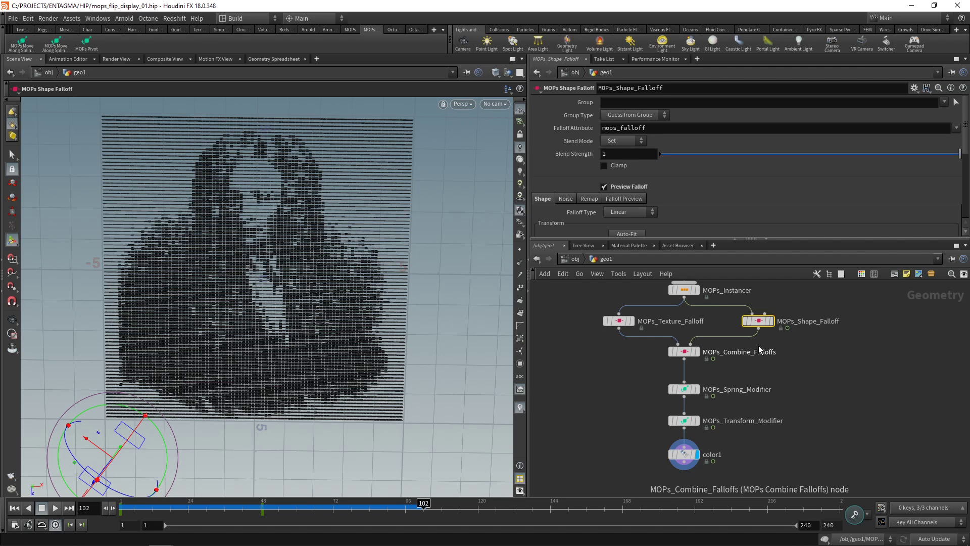
pyautogui.moveTo(760, 322); pyautogui.dragTo(629, 305, button='middle')
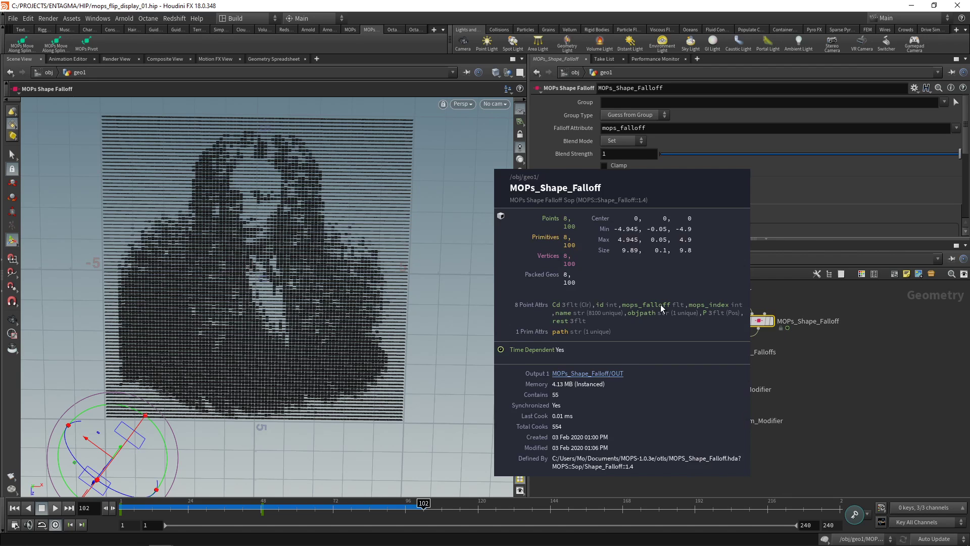
pyautogui.moveTo(658, 307); pyautogui.dragTo(657, 309, button='middle')
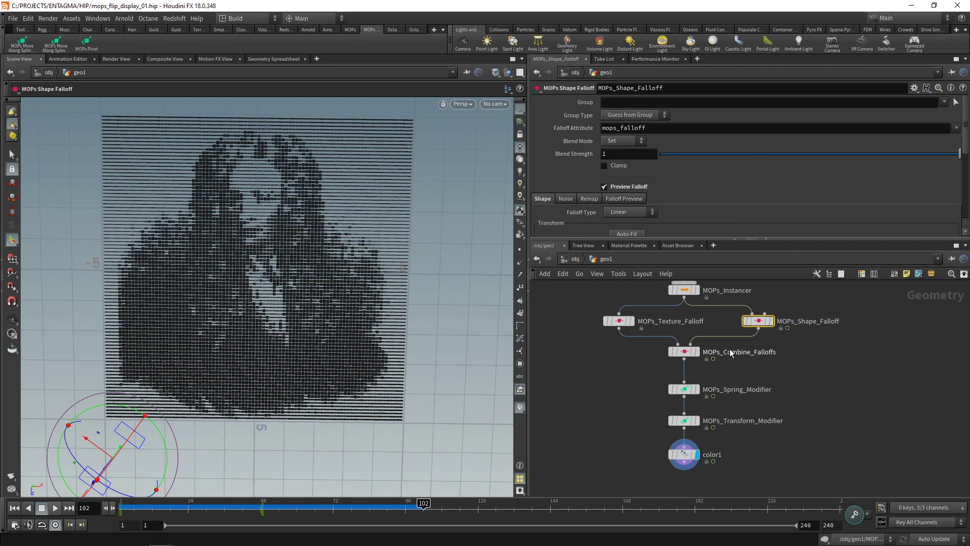
# Step: Enable Allow Editing of Contents on MOPs_Shape_Falloff and dive in to its falloff_fan wrangle
pyautogui.doubleClick(759, 323)
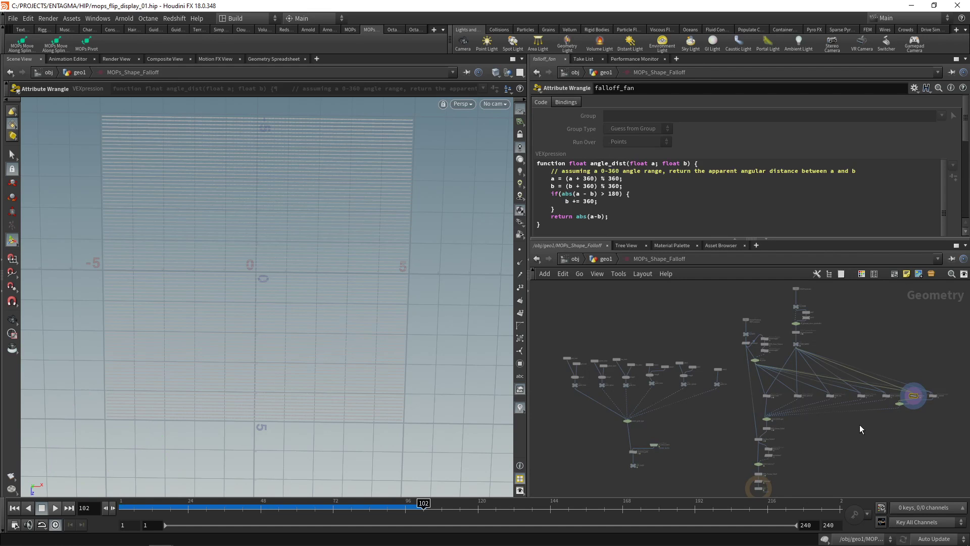
pyautogui.press('u')
pyautogui.rightClick(760, 319)
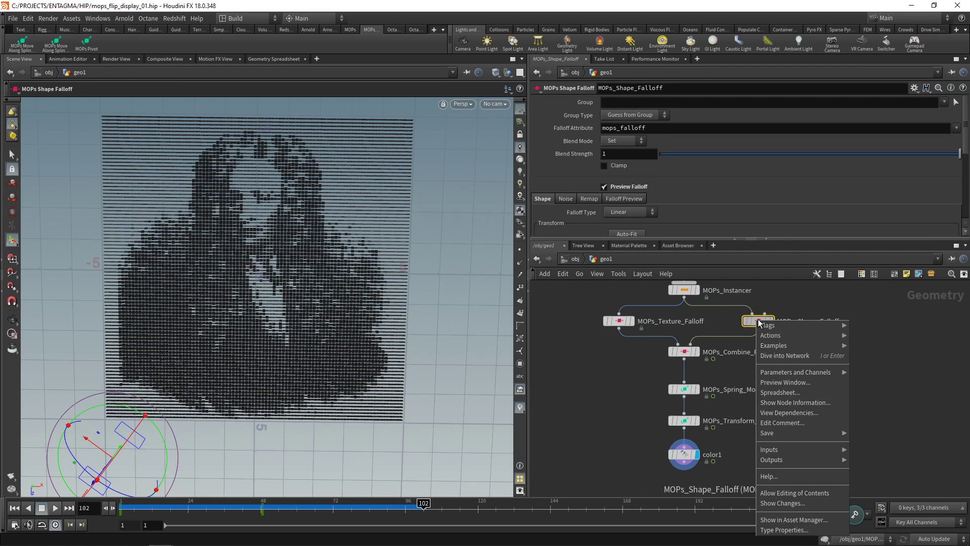
pyautogui.click(804, 494)
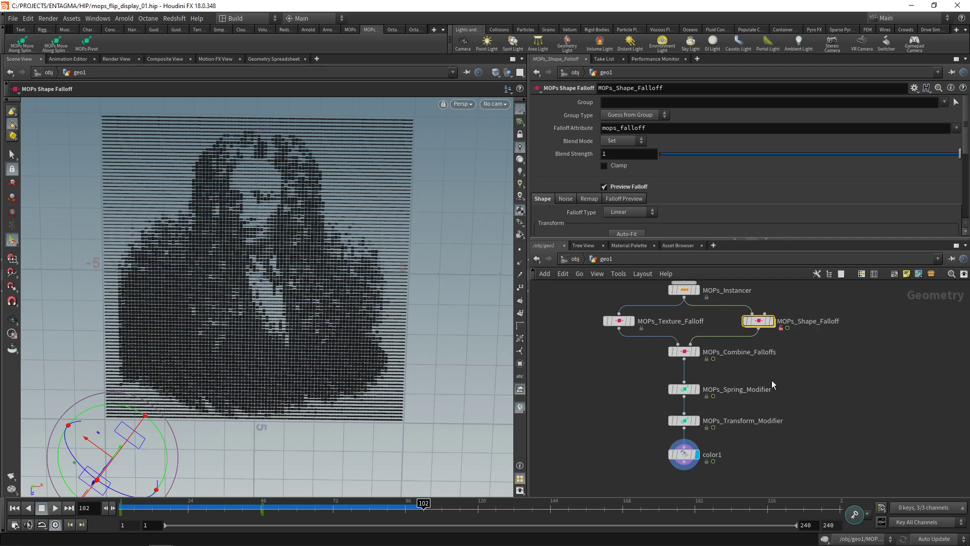
pyautogui.doubleClick(759, 321)
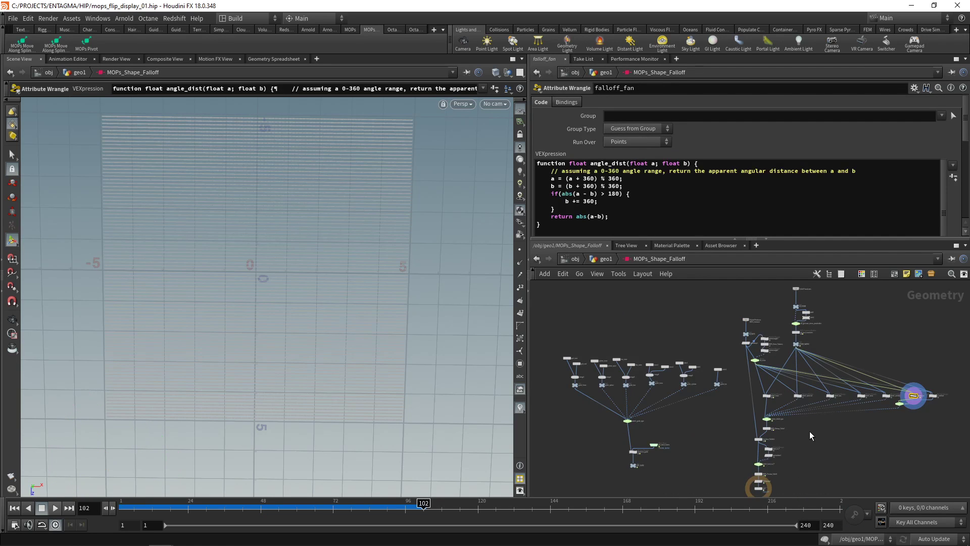